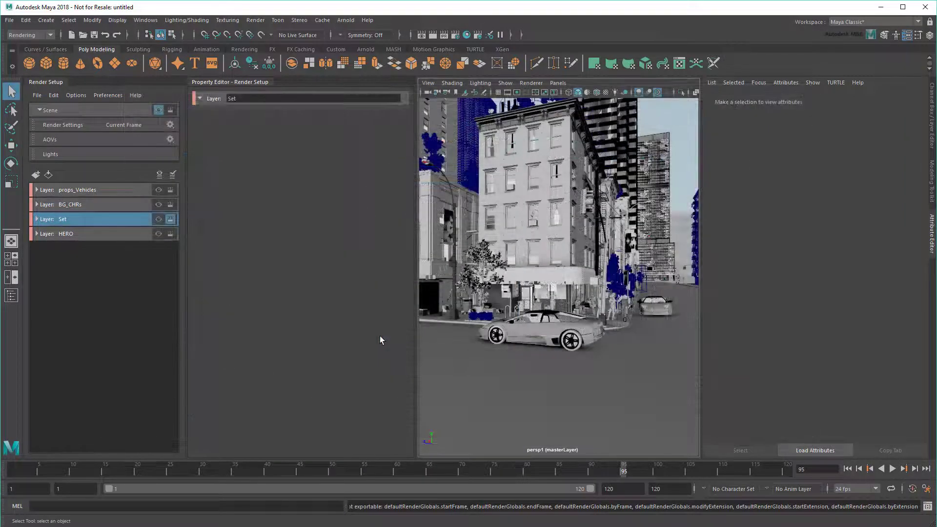
Export the current Arnold render settings as preset 'Super_Settings' into the newyork presets folder
{"action": "double_click", "coordinate": [98, 126]}
{"action": "left_click", "coordinate": [400, 138]}
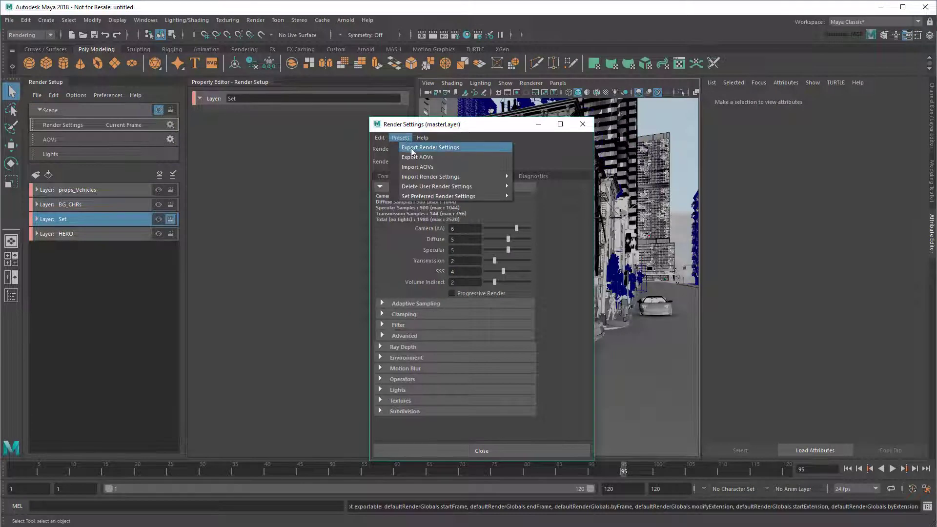
{"action": "left_click", "coordinate": [430, 147]}
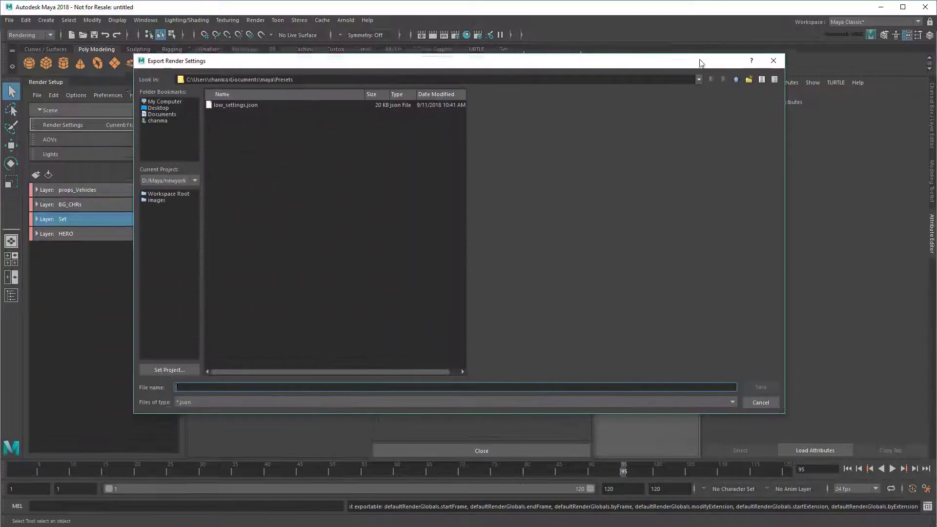
{"action": "left_click_drag", "start_coordinate": [700, 65], "coordinate": [690, 93]}
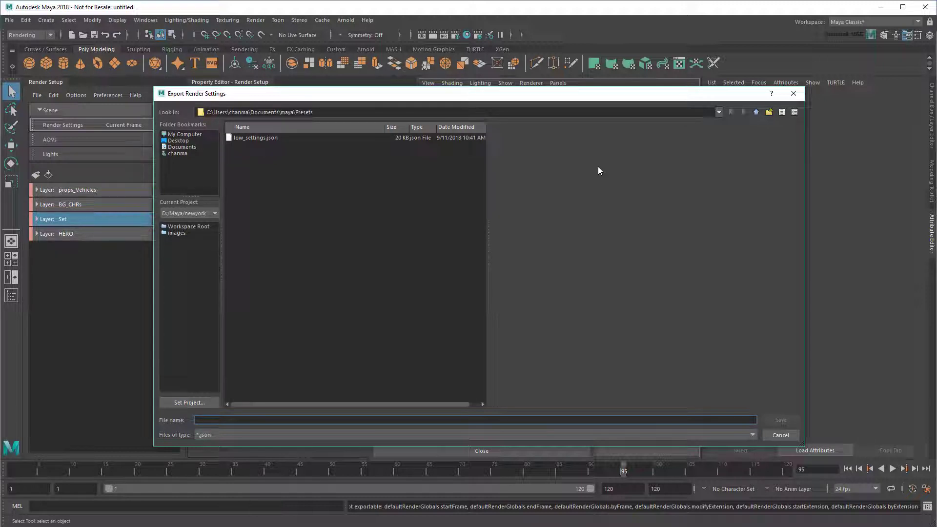
{"action": "left_click", "coordinate": [188, 226]}
{"action": "double_click", "coordinate": [243, 138]}
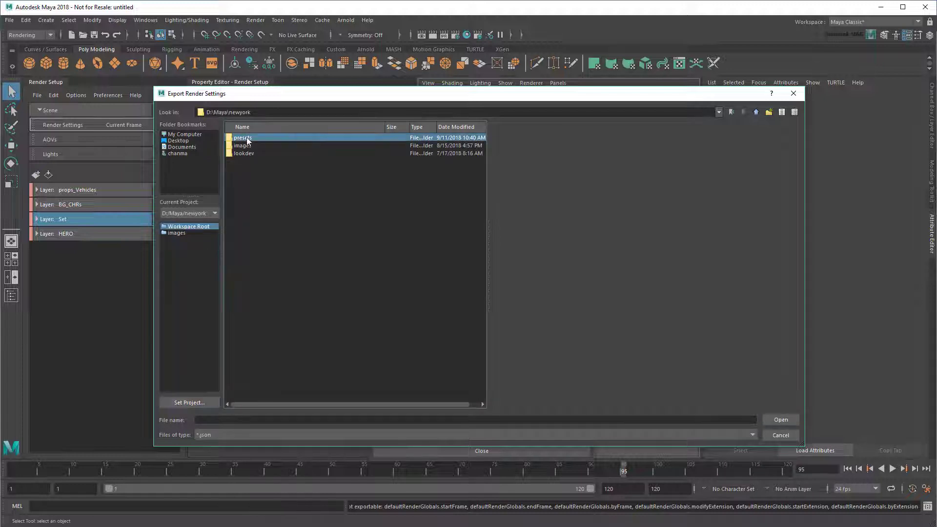
{"action": "left_click", "coordinate": [229, 420]}
{"action": "type", "text": "Super_Settings"}
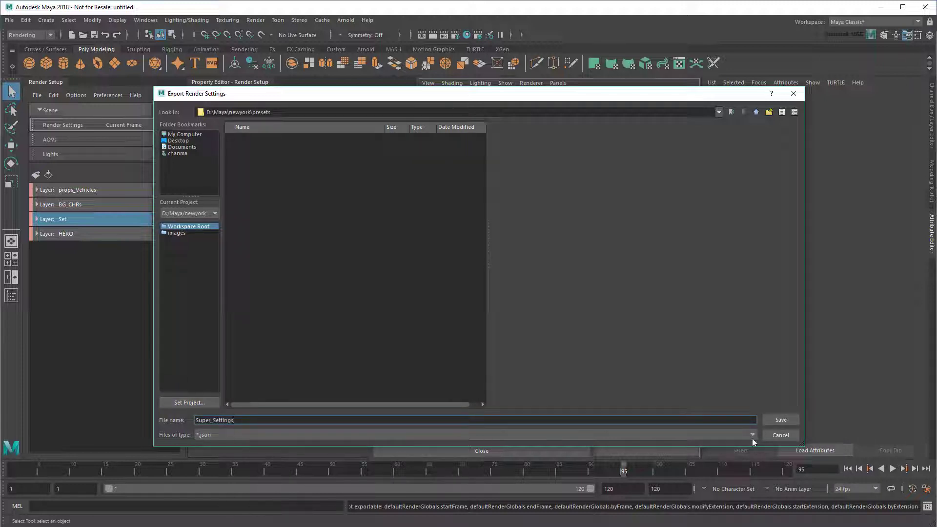
{"action": "left_click", "coordinate": [781, 419]}
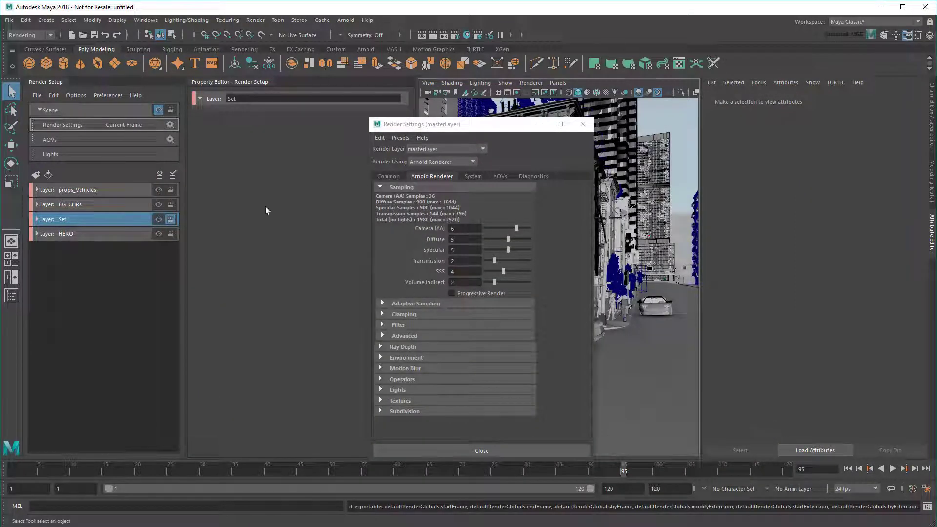
Point the Global Presets Location to D:/Maya/newyork/presets and save the preferences
{"action": "left_click", "coordinate": [107, 95]}
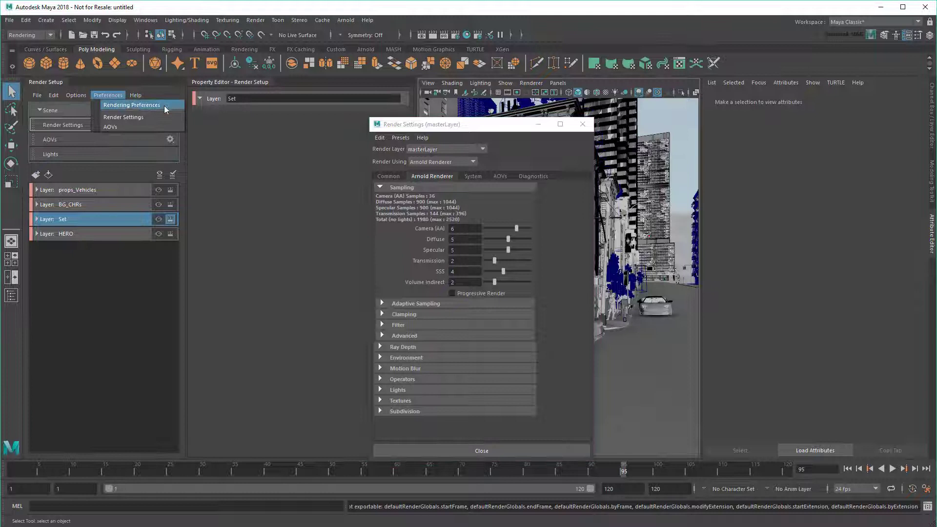
{"action": "left_click", "coordinate": [128, 105]}
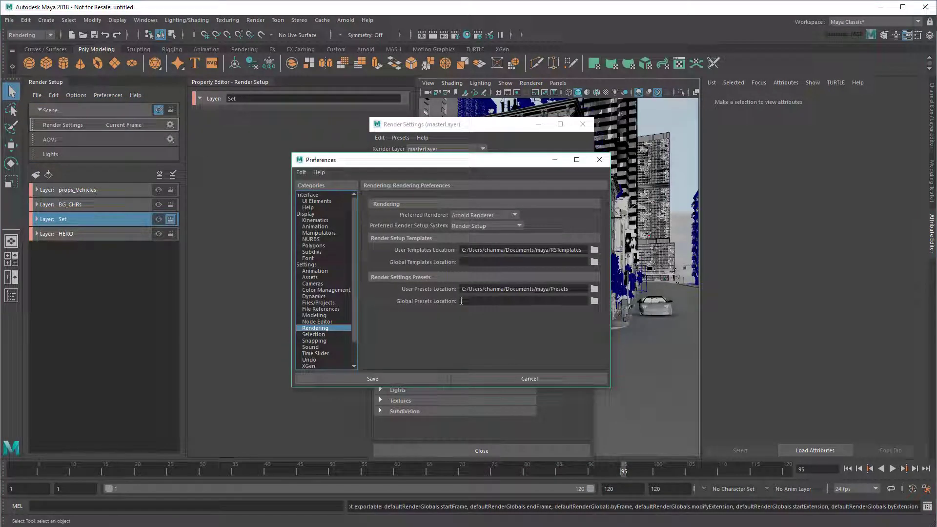
{"action": "left_click", "coordinate": [512, 301]}
{"action": "type", "text": "D:"}
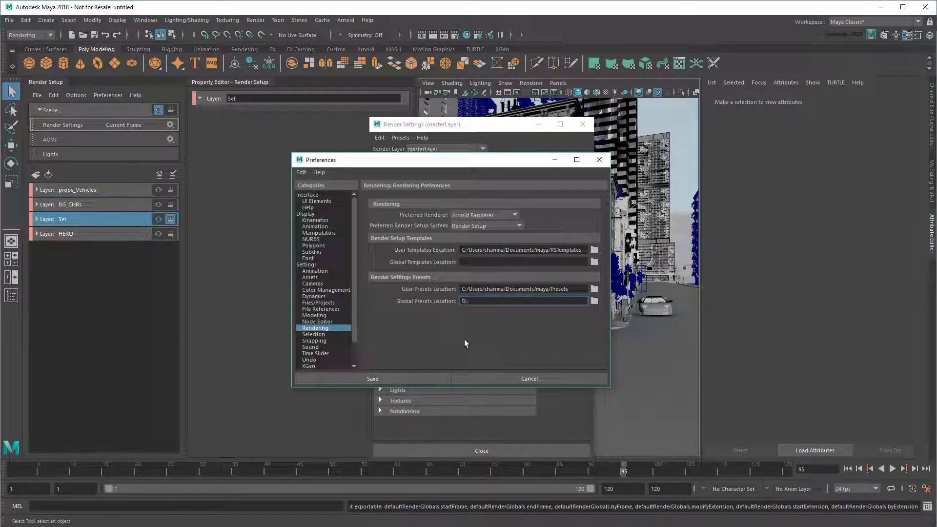
{"action": "type", "text": "/Maya/newyork/presets"}
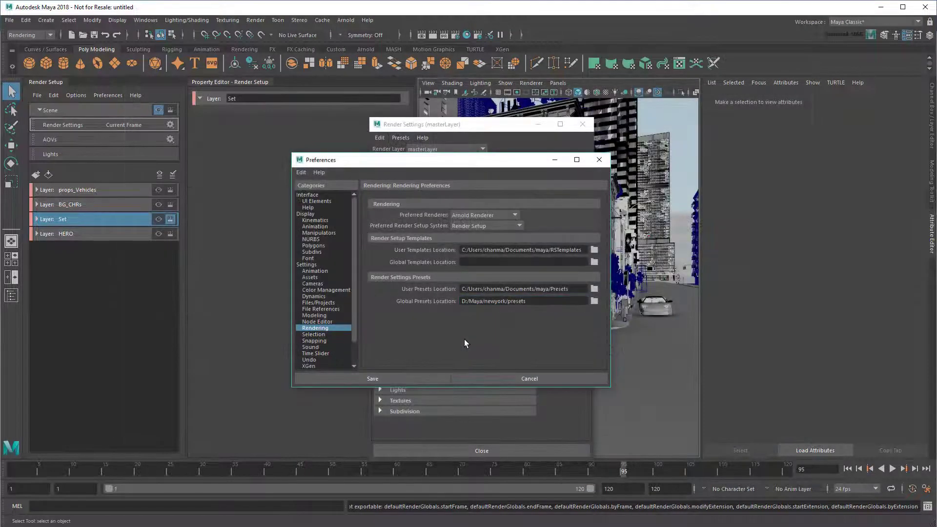
{"action": "left_click", "coordinate": [373, 379]}
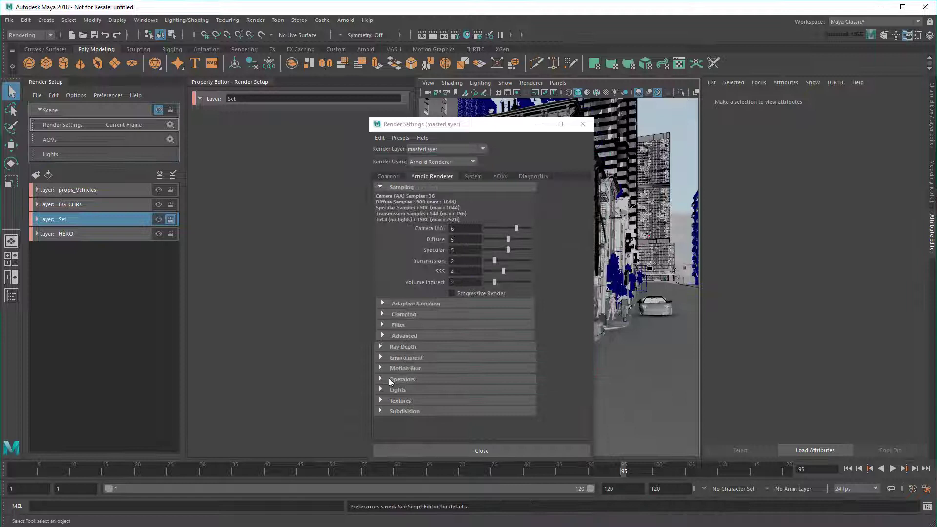
Drop Specular, Transmission and SSS samples to 1, then restore them with the Super_Settings preset
{"action": "left_click", "coordinate": [170, 124]}
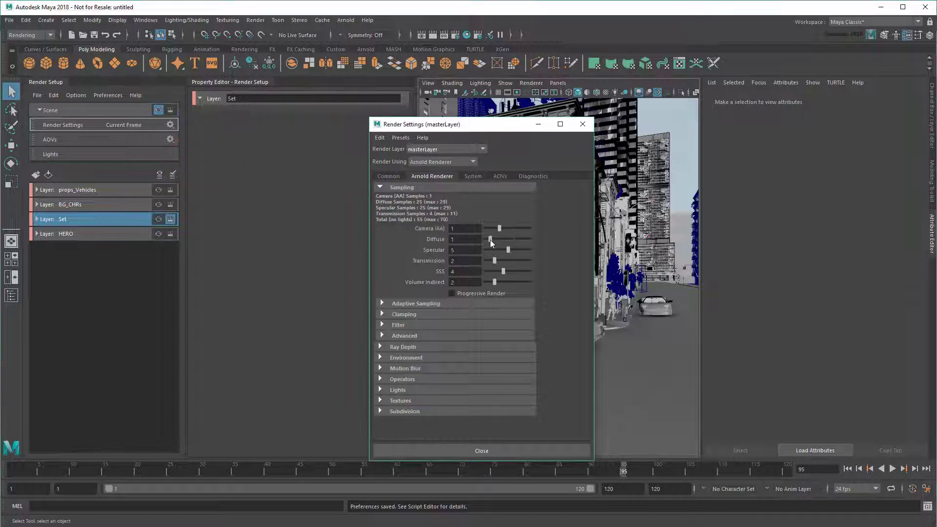
{"action": "left_click", "coordinate": [489, 250]}
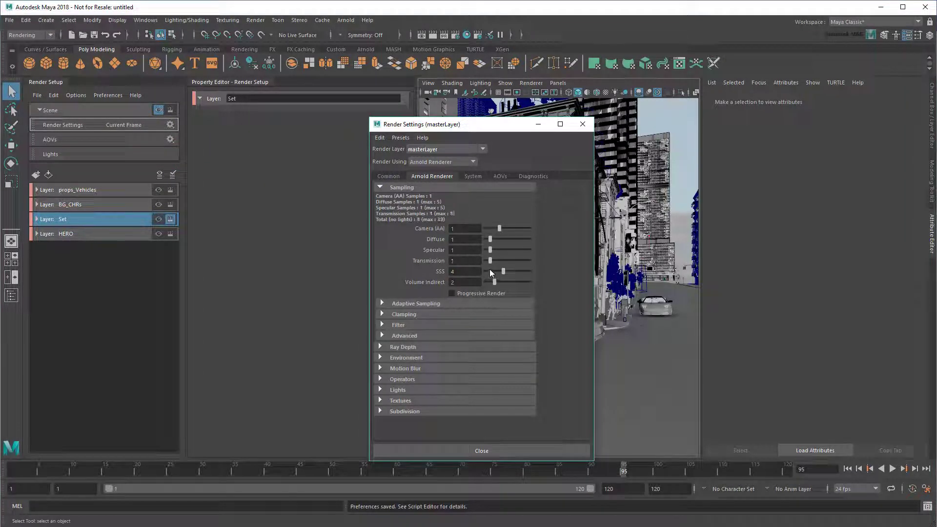
{"action": "left_click", "coordinate": [490, 271]}
{"action": "left_click", "coordinate": [170, 125]}
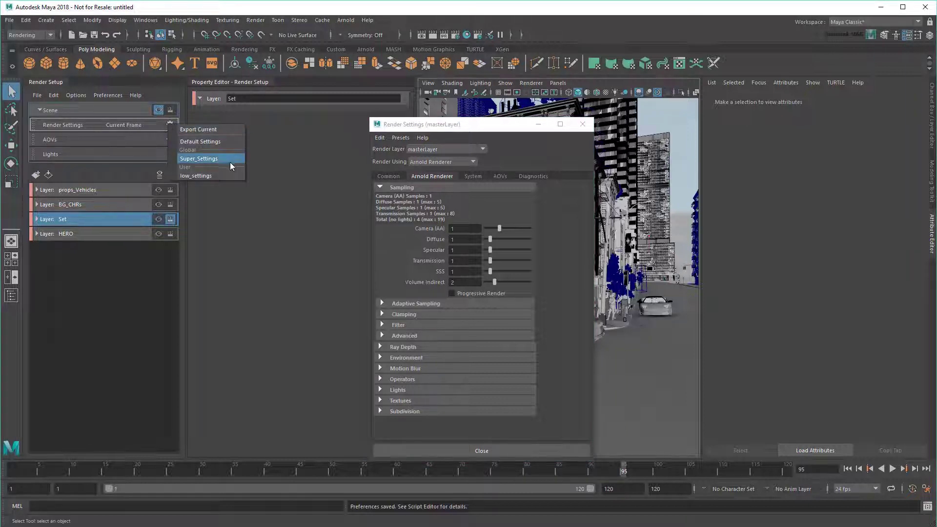
{"action": "left_click", "coordinate": [230, 159]}
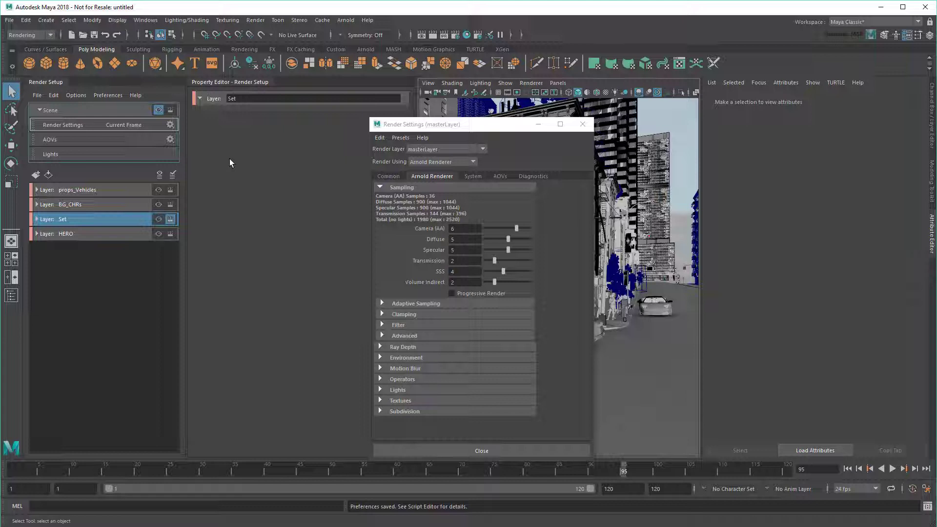
Expand and activate the Set layer, enable its LOW4 collection, and close Render Settings
{"action": "left_click", "coordinate": [36, 218]}
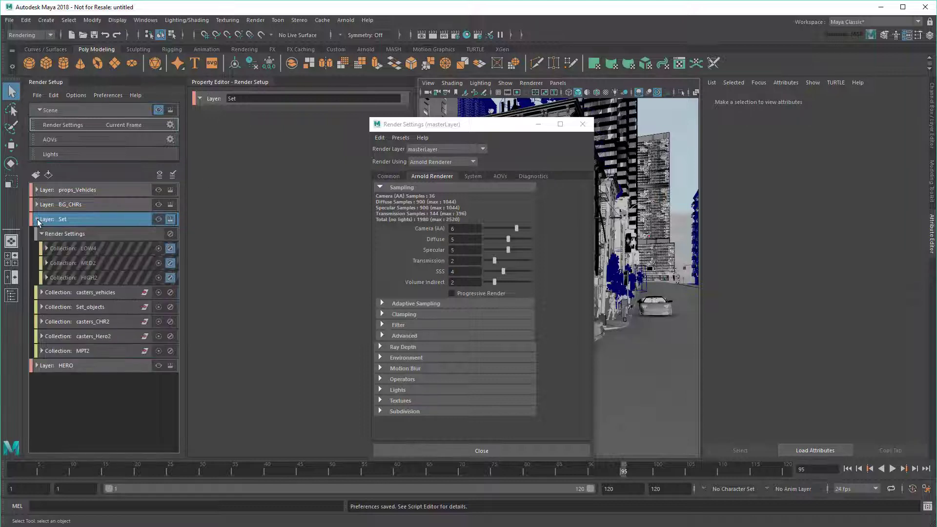
{"action": "left_click", "coordinate": [159, 219]}
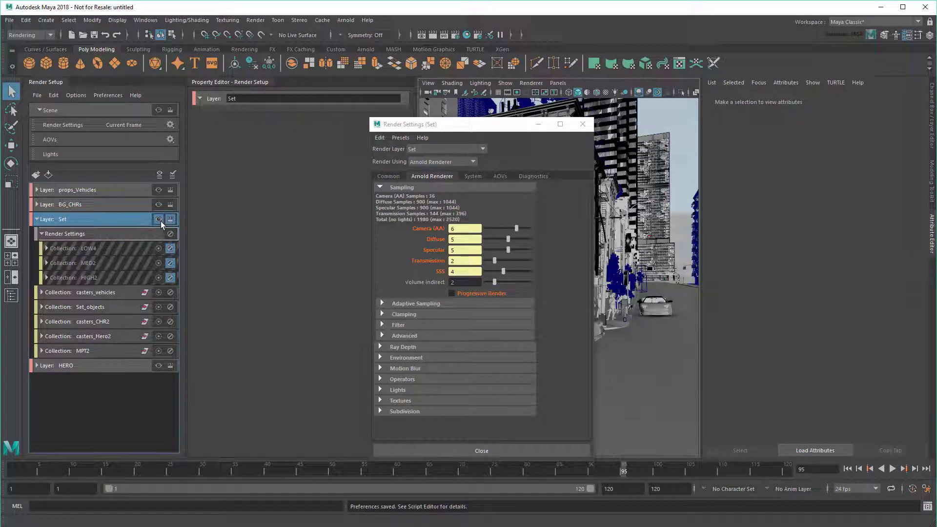
{"action": "left_click", "coordinate": [171, 250]}
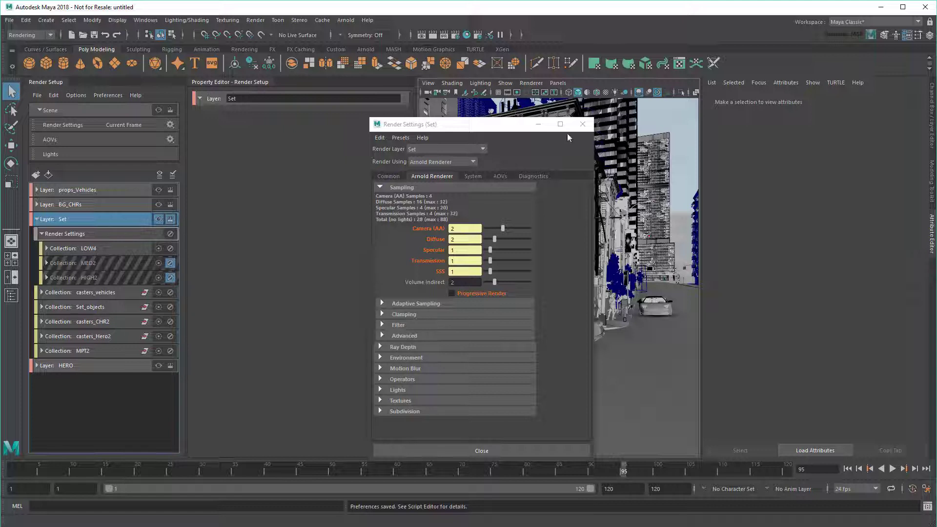
{"action": "left_click", "coordinate": [582, 124]}
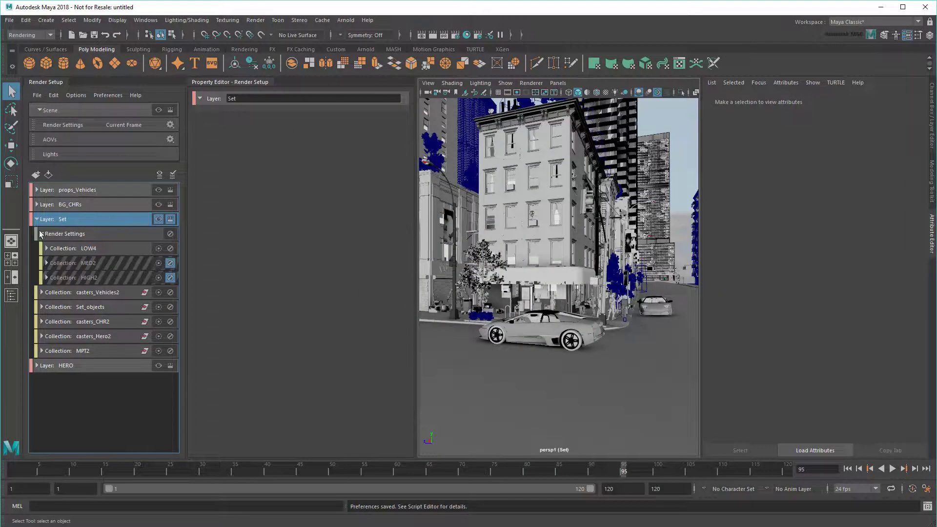
Collapse the Render Settings group under the Set layer
{"action": "left_click", "coordinate": [42, 234]}
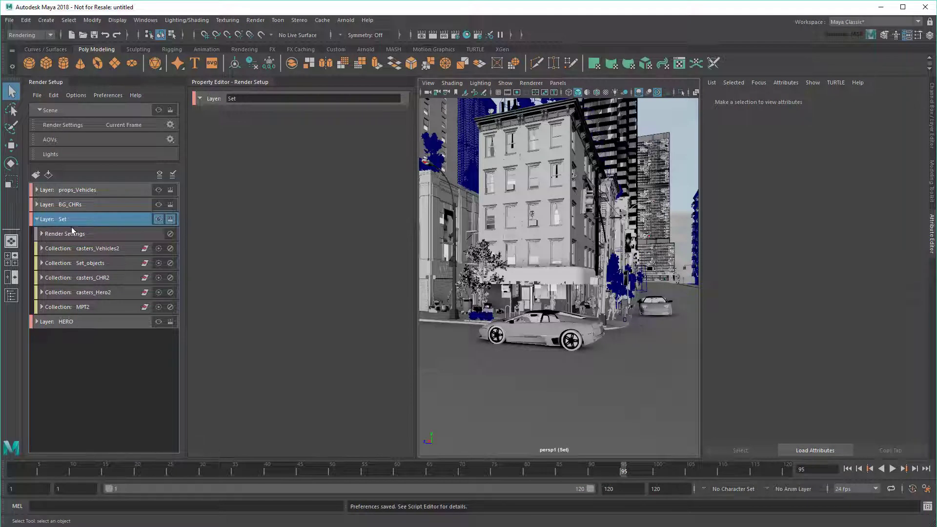
Export the Set layer as 'Set_template' into a new 'Layer Templates' folder under presets
{"action": "right_click", "coordinate": [117, 219]}
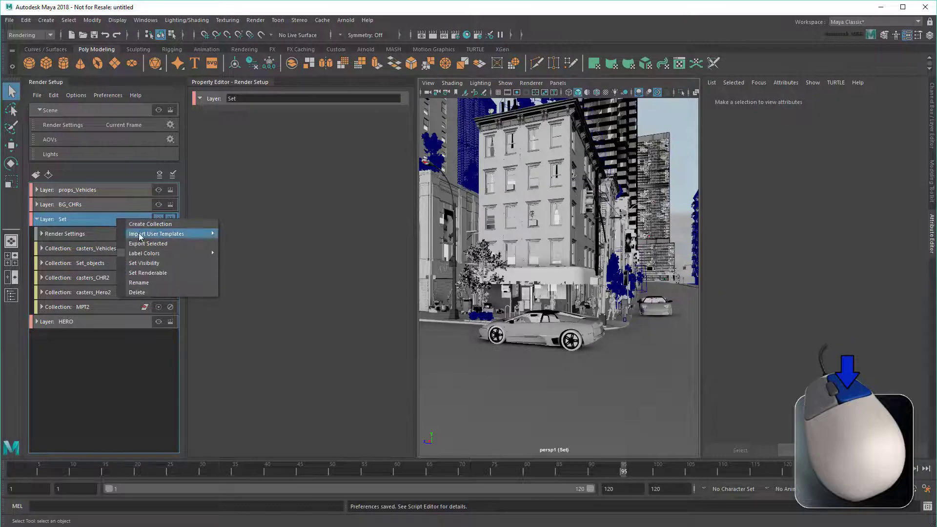
{"action": "left_click", "coordinate": [177, 244]}
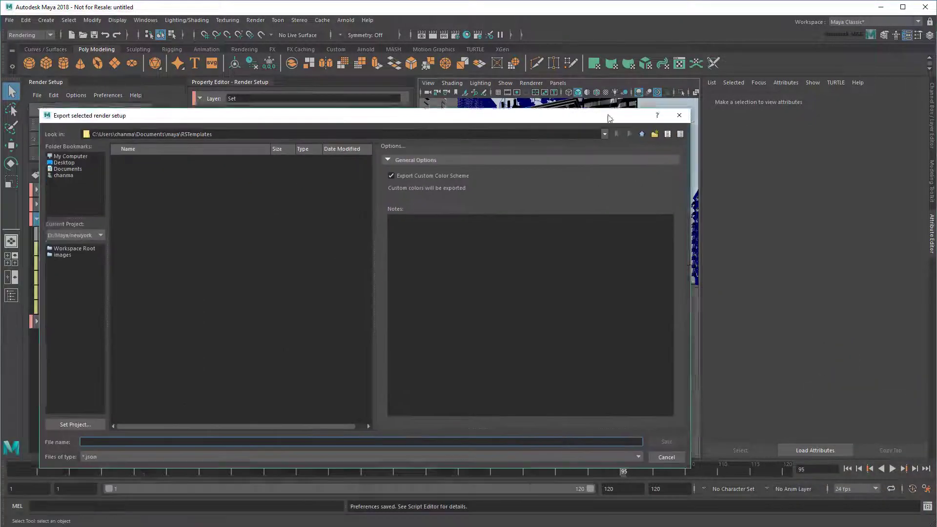
{"action": "left_click_drag", "start_coordinate": [608, 118], "coordinate": [713, 103]}
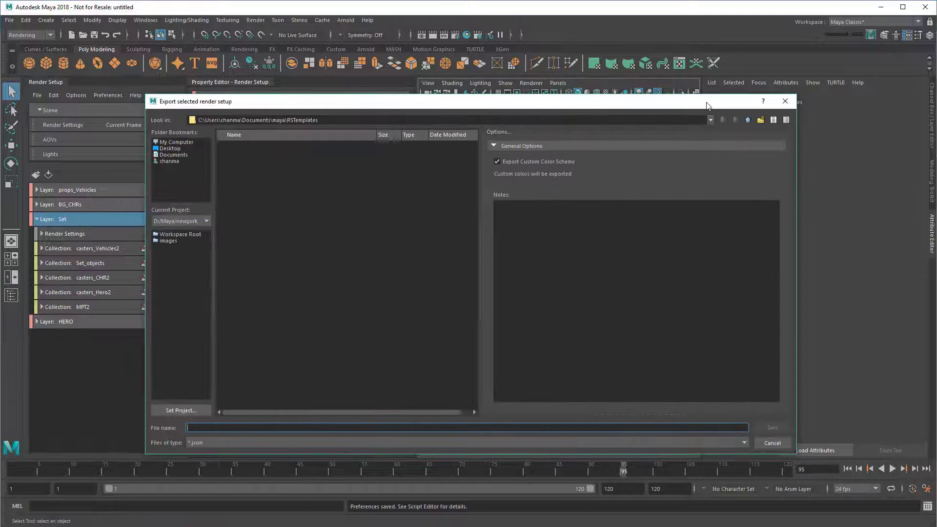
{"action": "left_click", "coordinate": [193, 233]}
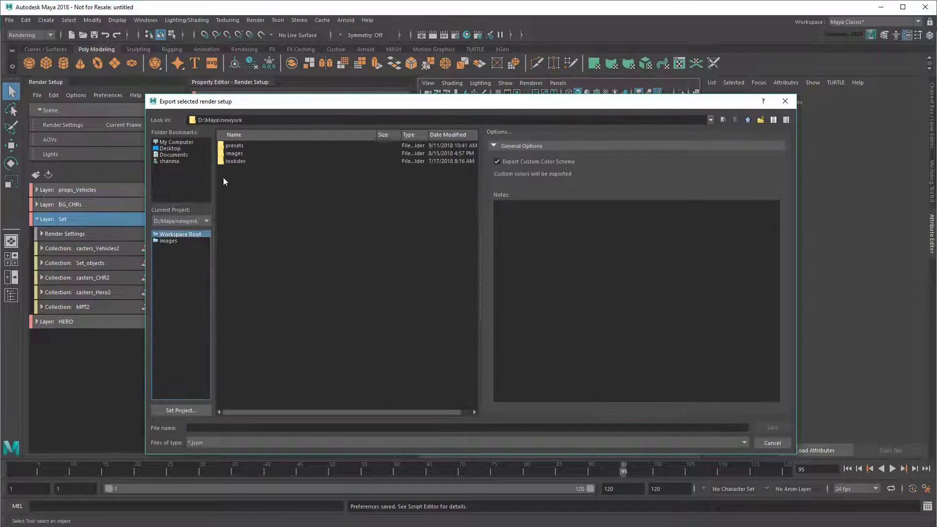
{"action": "left_click", "coordinate": [759, 119]}
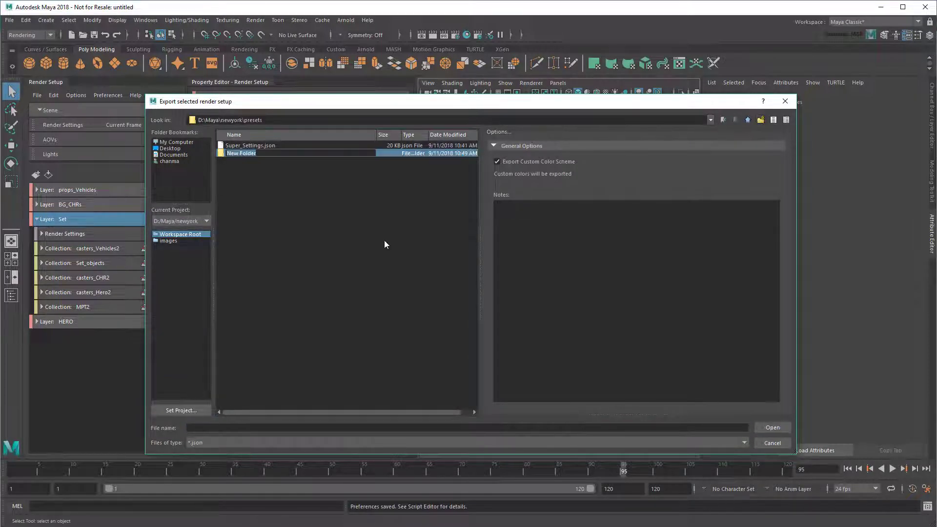
{"action": "type", "text": "Layer Templates"}
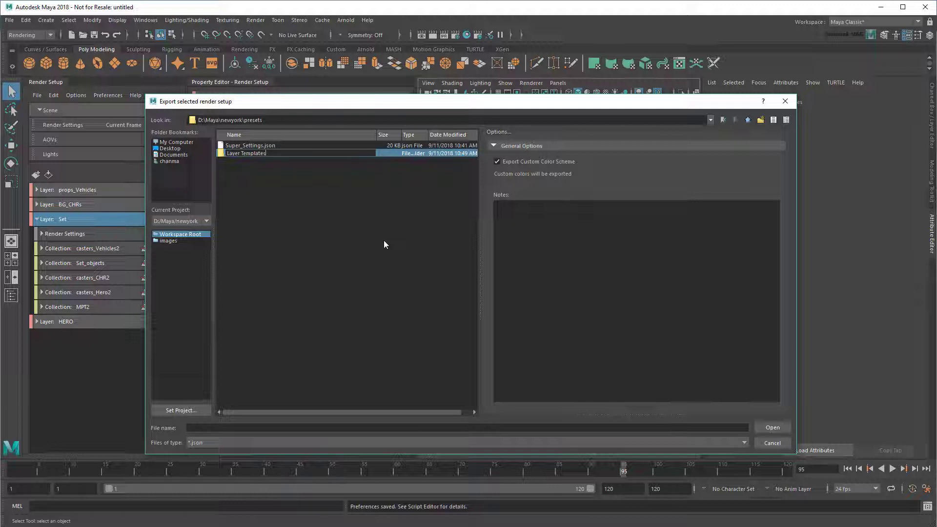
{"action": "key", "text": "Return"}
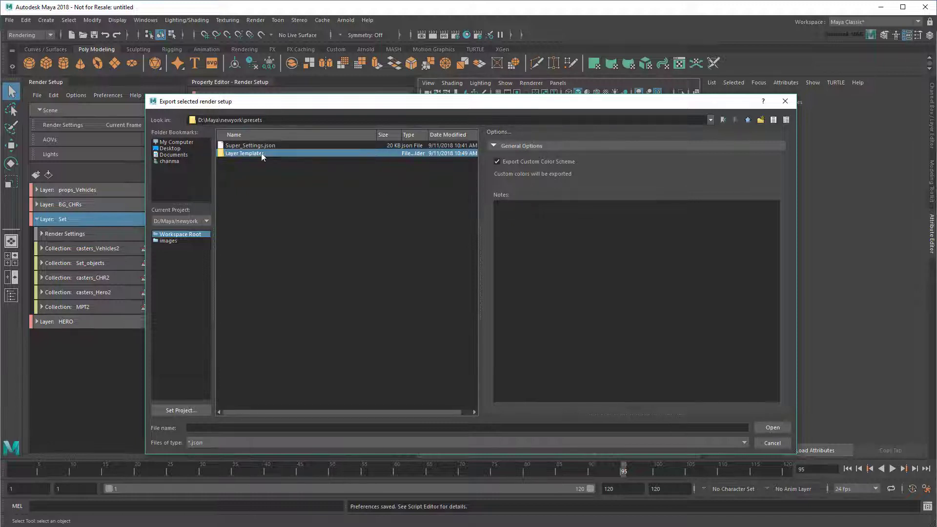
{"action": "double_click", "coordinate": [262, 154]}
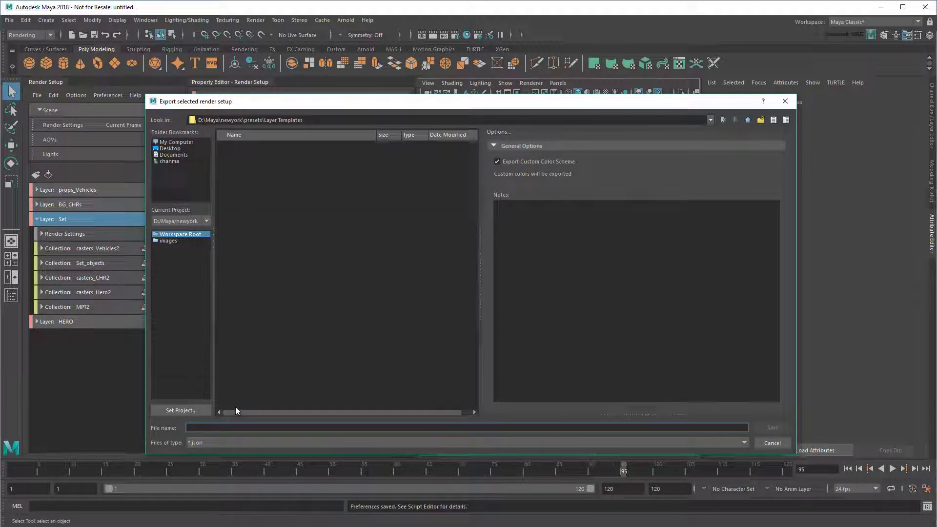
{"action": "type", "text": "Set_template"}
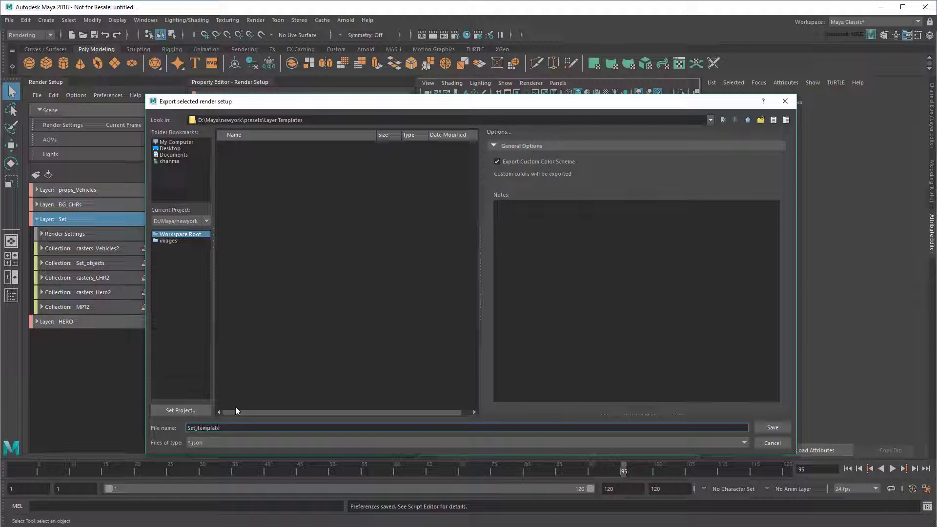
{"action": "left_click", "coordinate": [778, 428]}
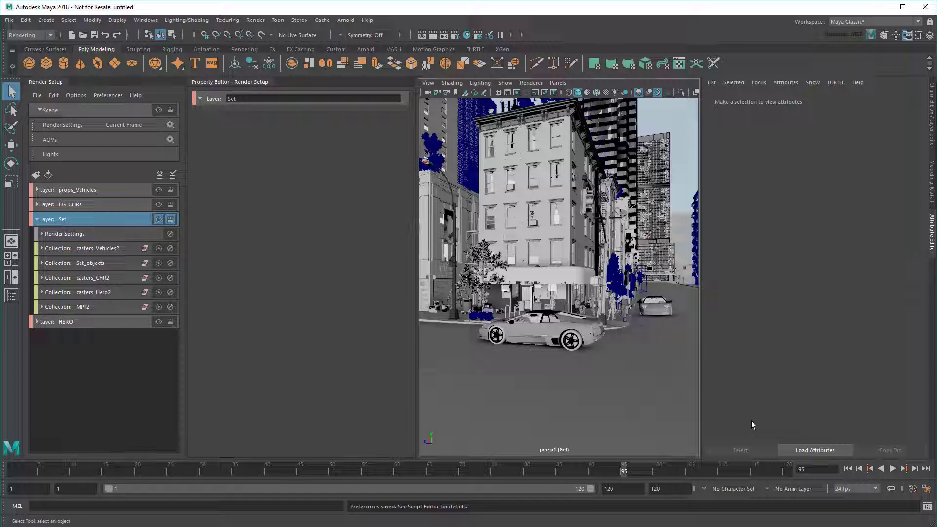
Expand casters_Vehicles2 and inspect it and its nested casters_Vehicle_shapes collection
{"action": "left_click", "coordinate": [42, 249]}
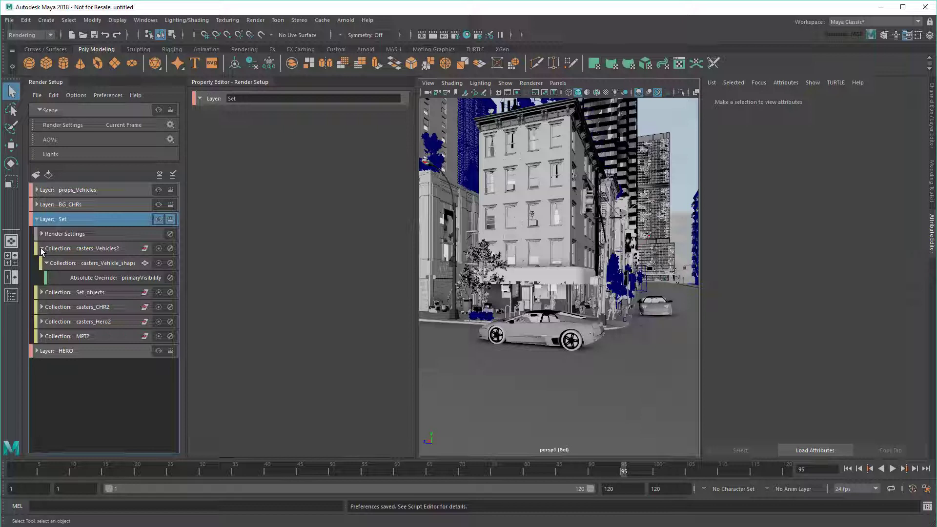
{"action": "left_click", "coordinate": [121, 246]}
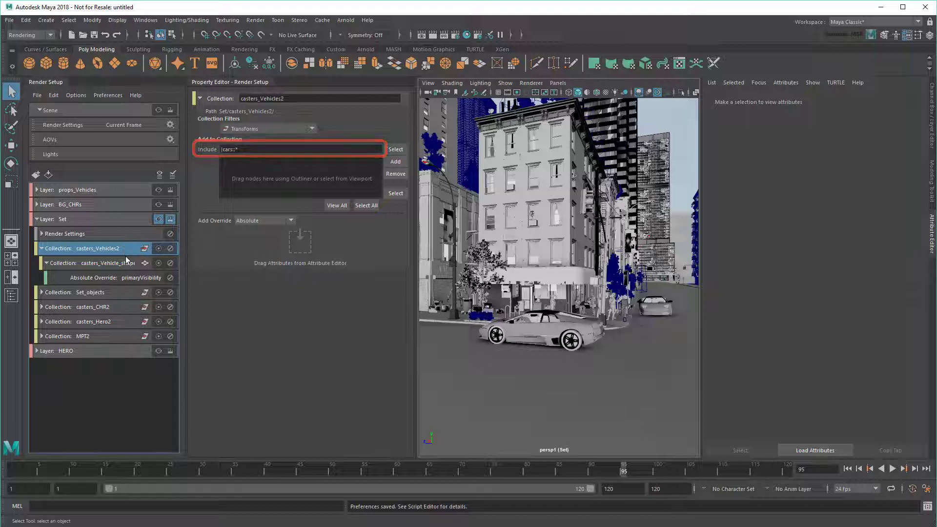
{"action": "left_click", "coordinate": [127, 263]}
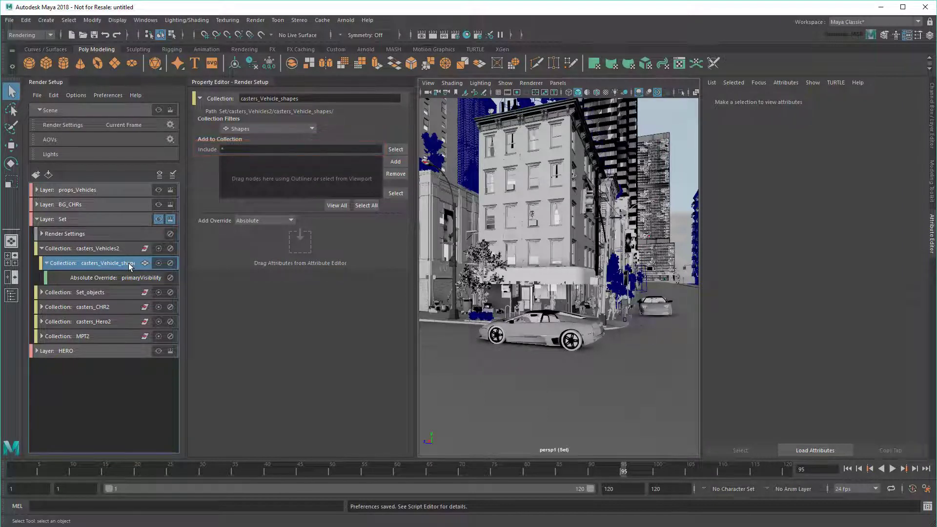
Rename the two collections to Primary_Visibility_Vehicles and Primary_Visibility_Shapes
{"action": "double_click", "coordinate": [112, 250]}
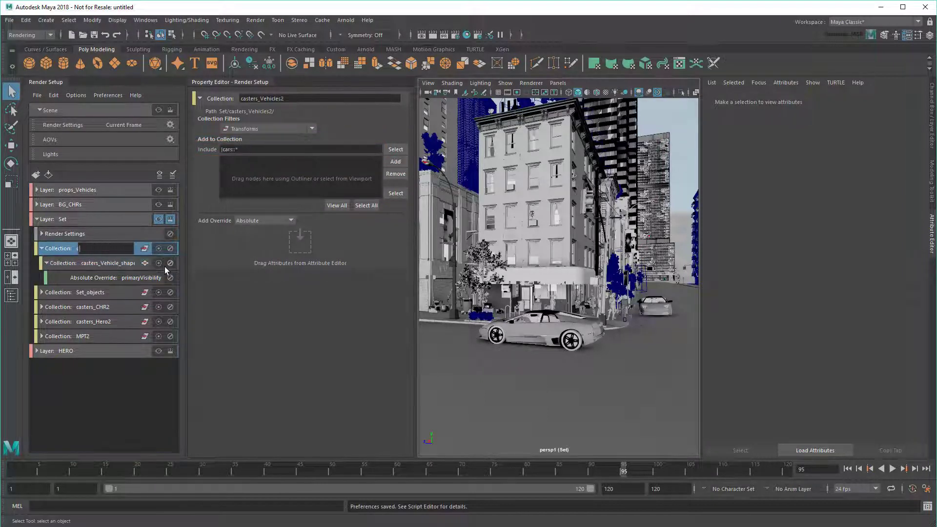
{"action": "type", "text": "Primary_Visibility_Vehicles"}
{"action": "key", "text": "Return"}
{"action": "double_click", "coordinate": [110, 262]}
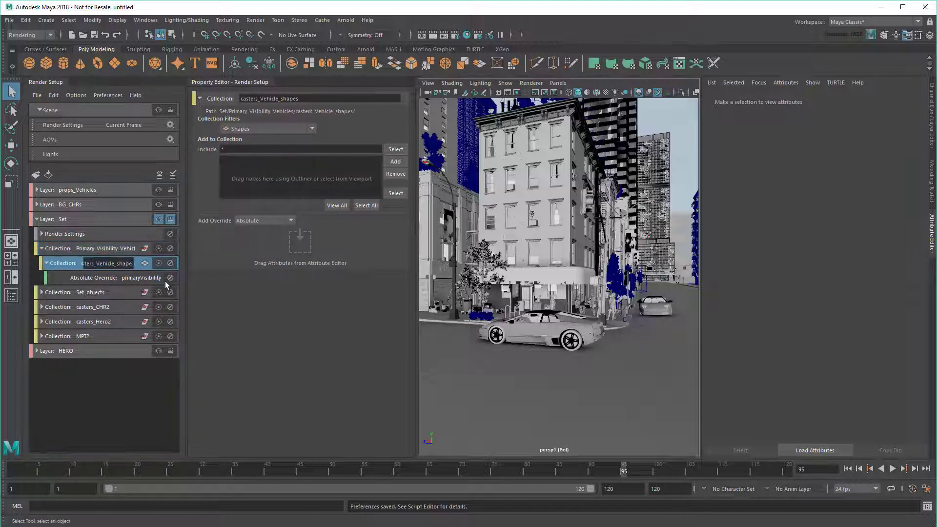
{"action": "type", "text": "Primary_Visibility_Shape"}
{"action": "type", "text": "s"}
{"action": "key", "text": "Return"}
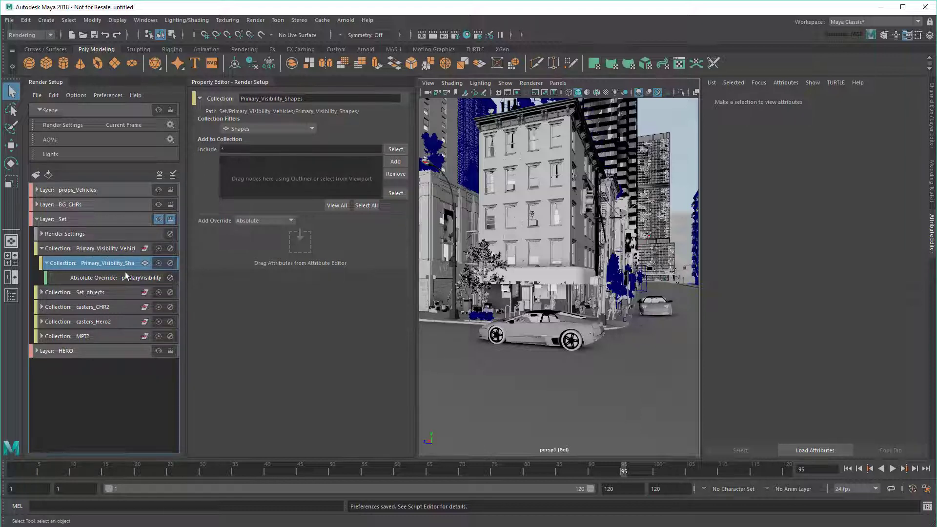
Export Primary_Visibility_Shapes with notes as 'PrimaryVisibilityShapes' in a new 'Override Templates' presets folder
{"action": "right_click", "coordinate": [93, 263]}
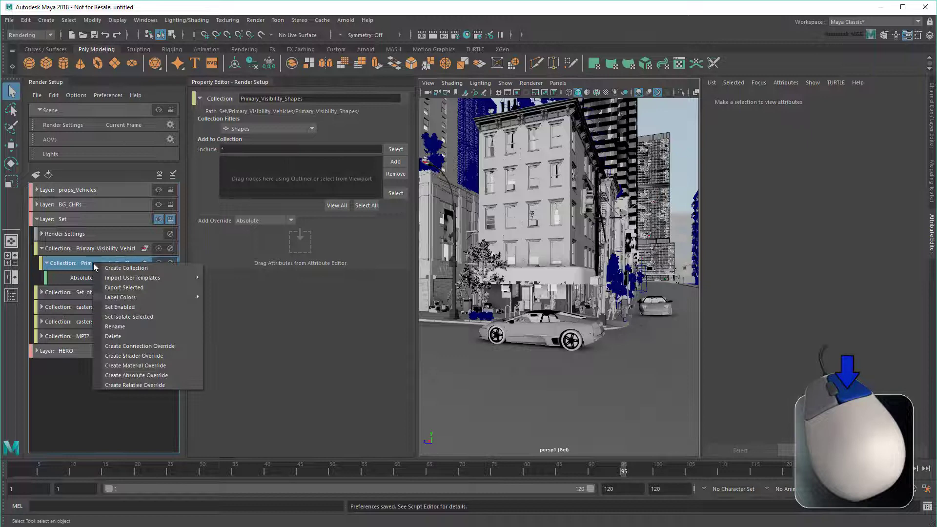
{"action": "left_click", "coordinate": [124, 287]}
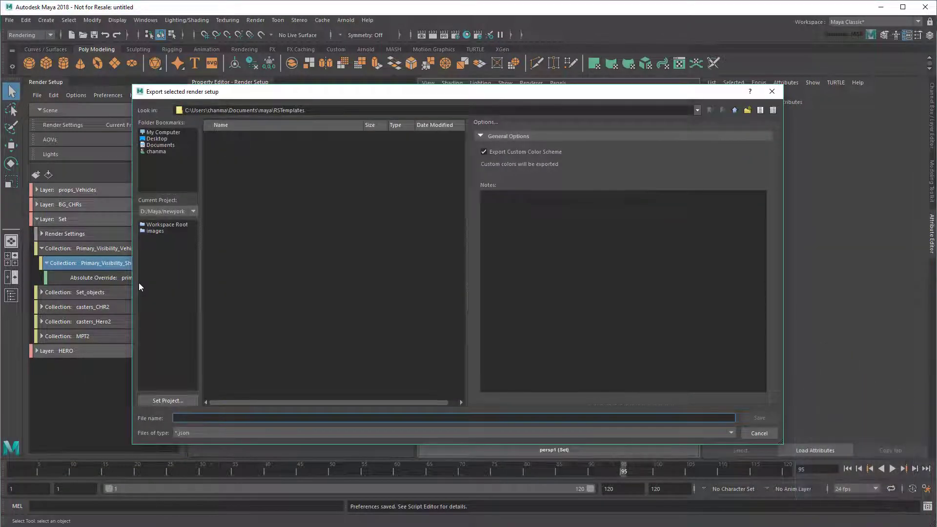
{"action": "left_click", "coordinate": [167, 224]}
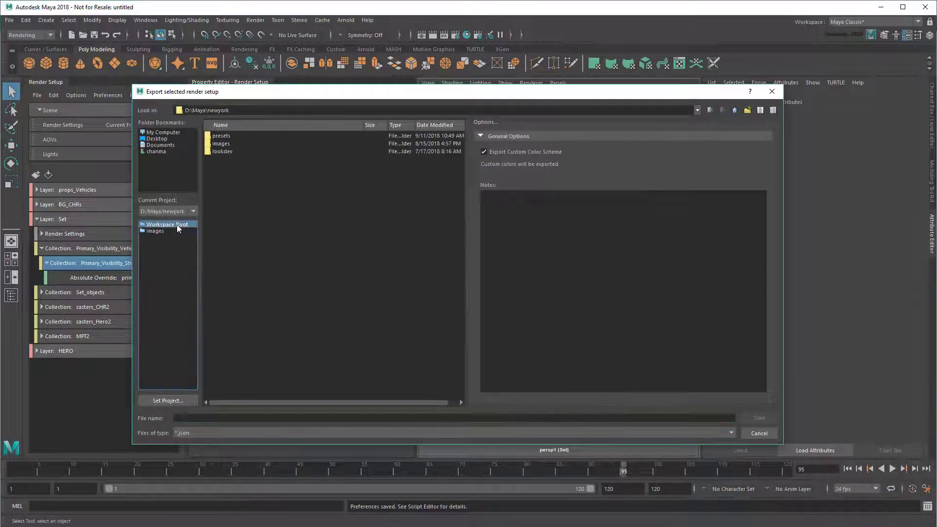
{"action": "double_click", "coordinate": [221, 138]}
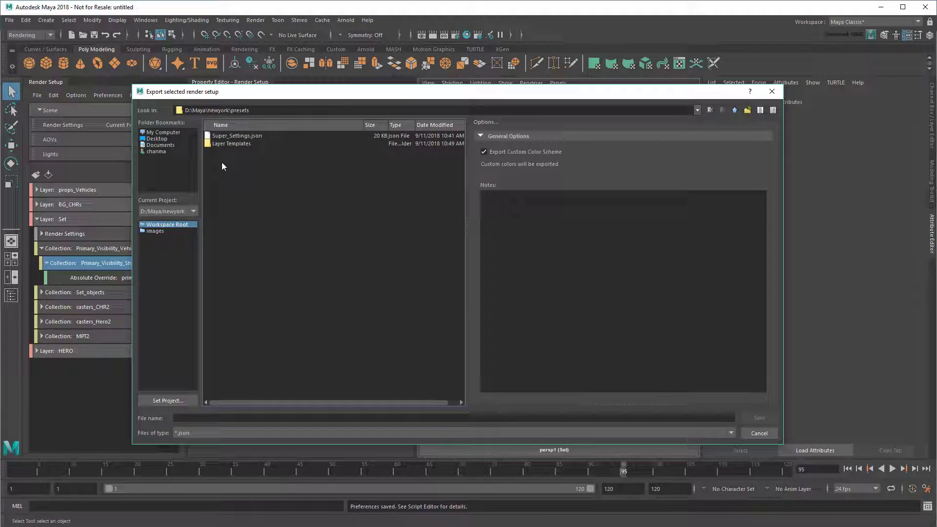
{"action": "left_click", "coordinate": [747, 110]}
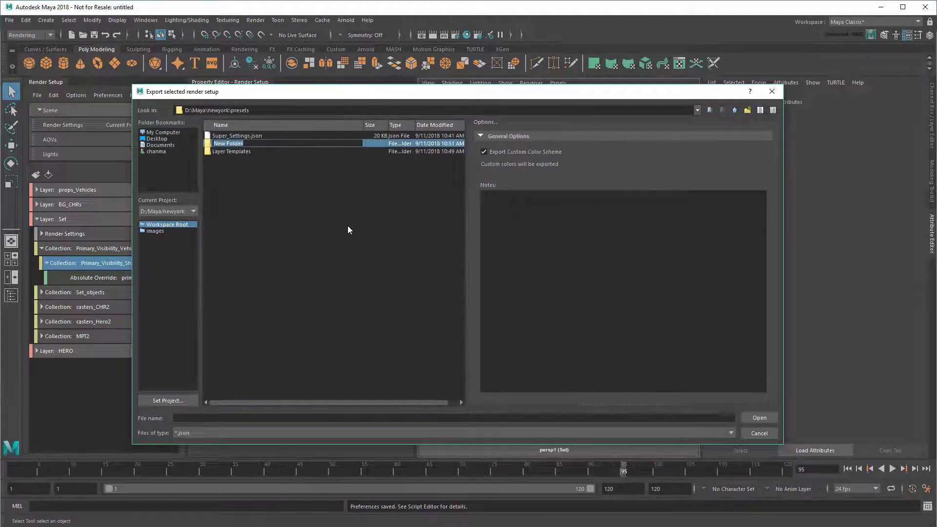
{"action": "type", "text": "Override "}
{"action": "type", "text": "Templates"}
{"action": "key", "text": "Return"}
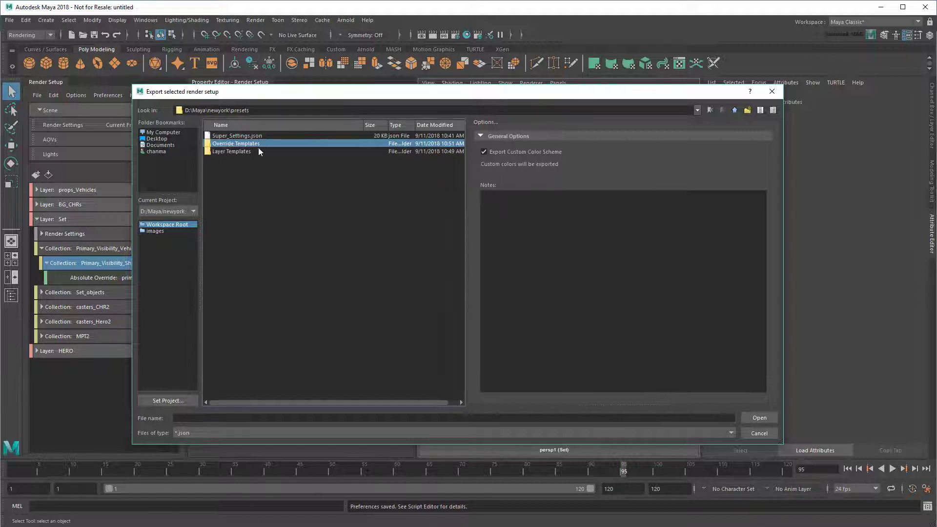
{"action": "double_click", "coordinate": [257, 144]}
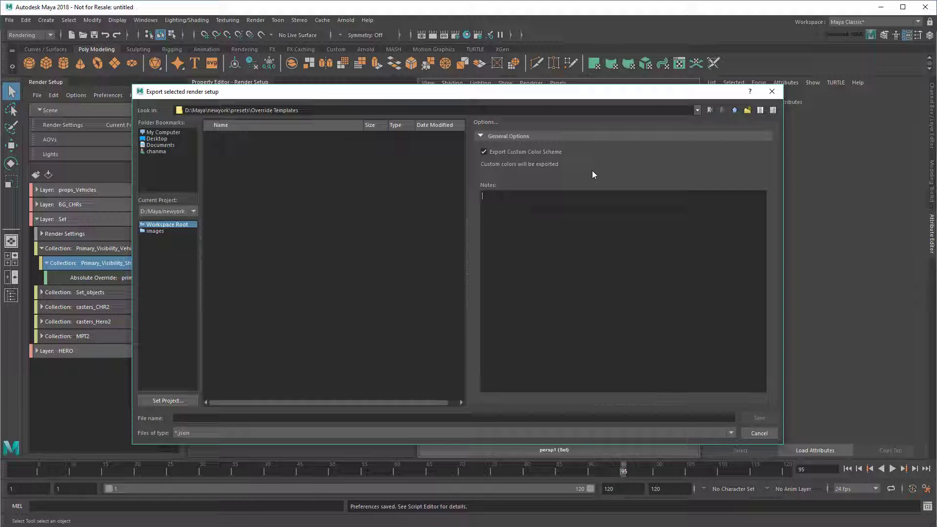
{"action": "type", "text": "Hides all shape "}
{"action": "type", "text": "nodes in the"}
{"action": "type", "text": " collection above from "}
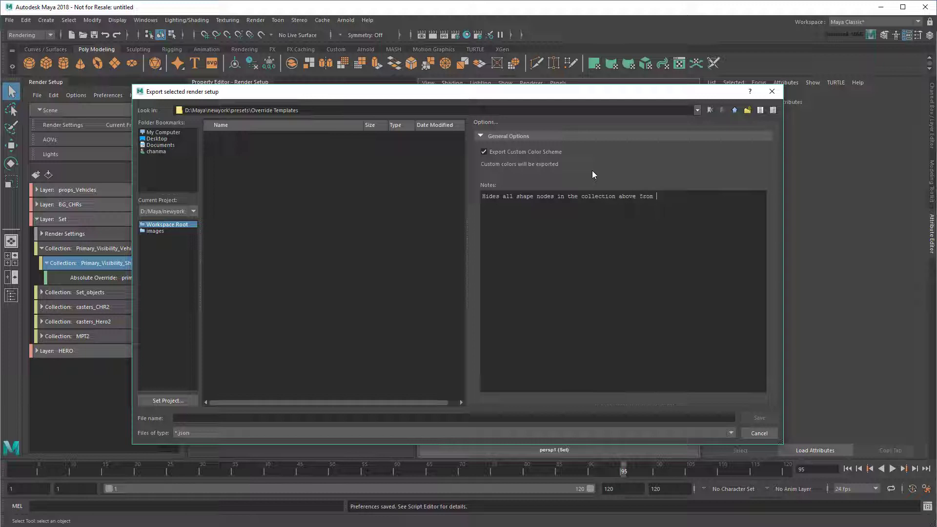
{"action": "type", "text": "an Arnold render."}
{"action": "left_click", "coordinate": [211, 418]}
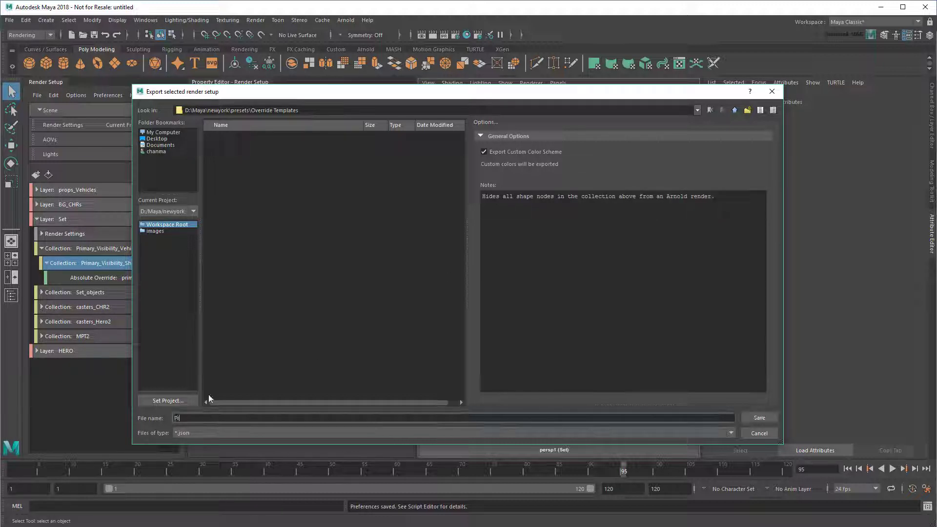
{"action": "type", "text": "PrimaryVisibilityShapes"}
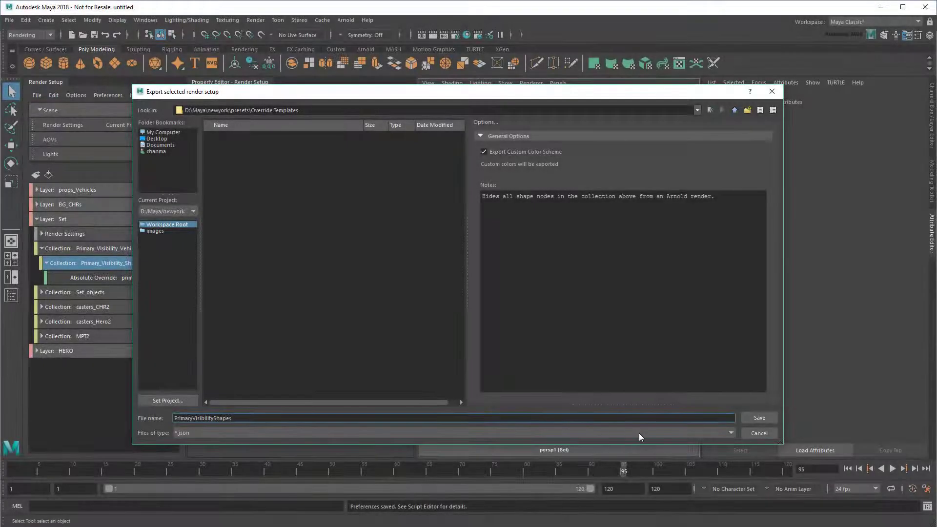
{"action": "left_click", "coordinate": [766, 417]}
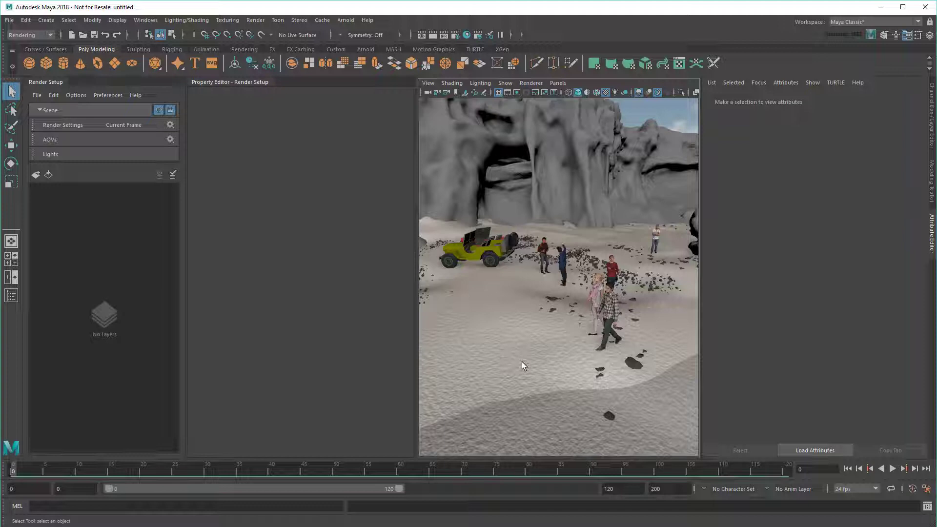
{"action": "key", "text": "bracketleft"}
Copy the D:/Maya/newyork/presets path into Global Templates Location and save the preferences
{"action": "left_click", "coordinate": [107, 95]}
{"action": "left_click", "coordinate": [125, 106]}
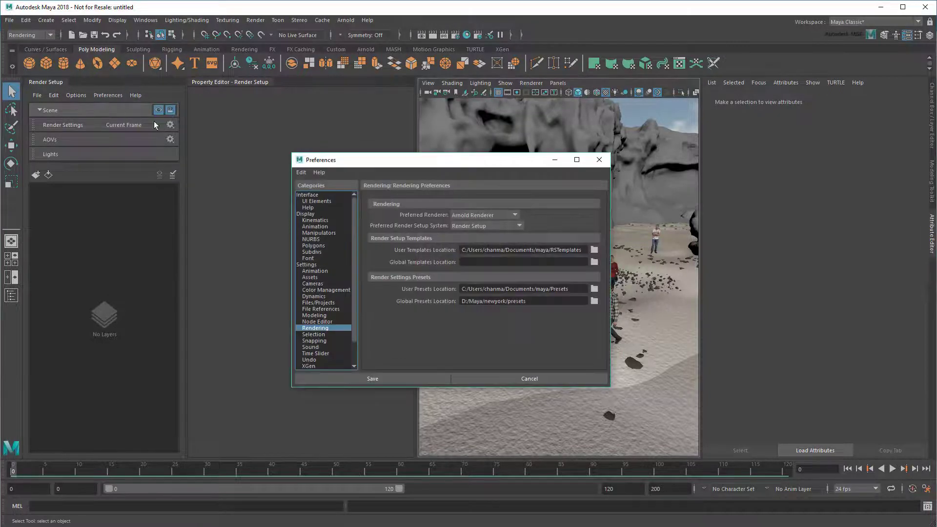
{"action": "double_click", "coordinate": [492, 301]}
{"action": "key", "text": "ctrl+c"}
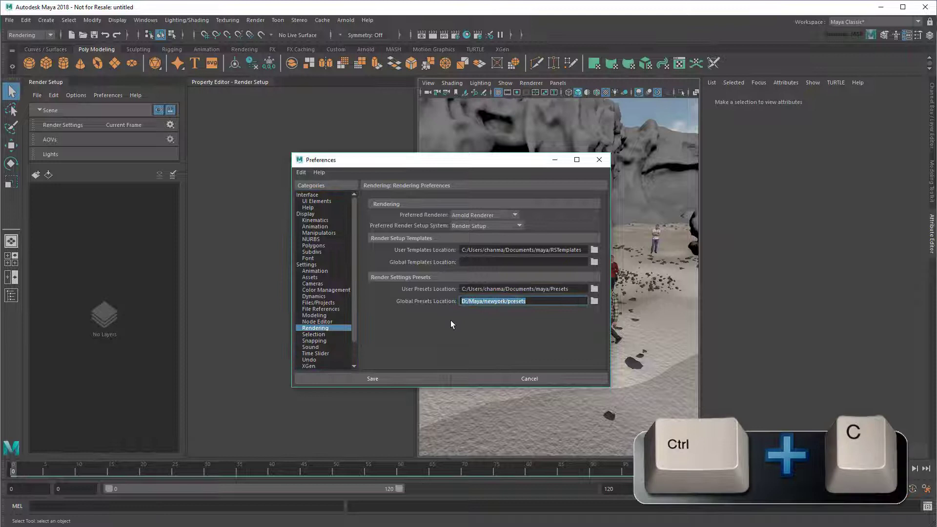
{"action": "left_click", "coordinate": [523, 262]}
{"action": "key", "text": "ctrl+v"}
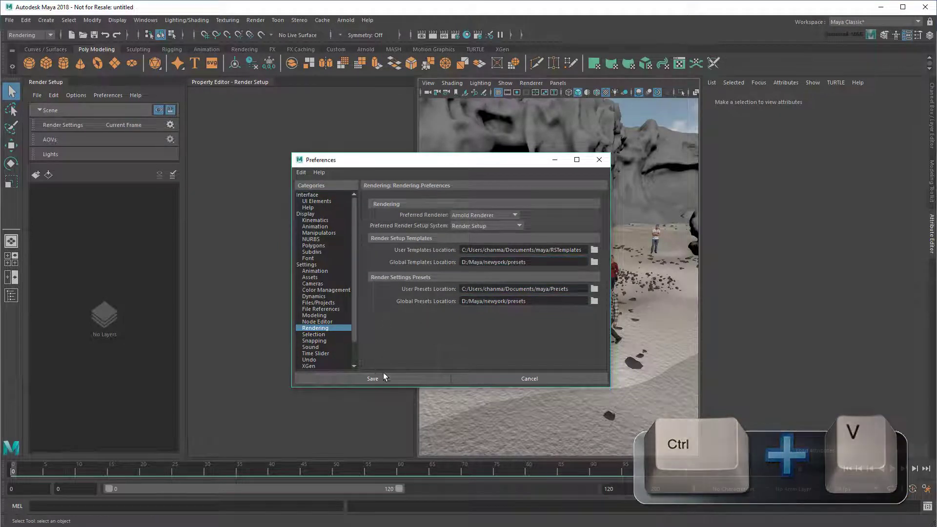
{"action": "left_click", "coordinate": [383, 378]}
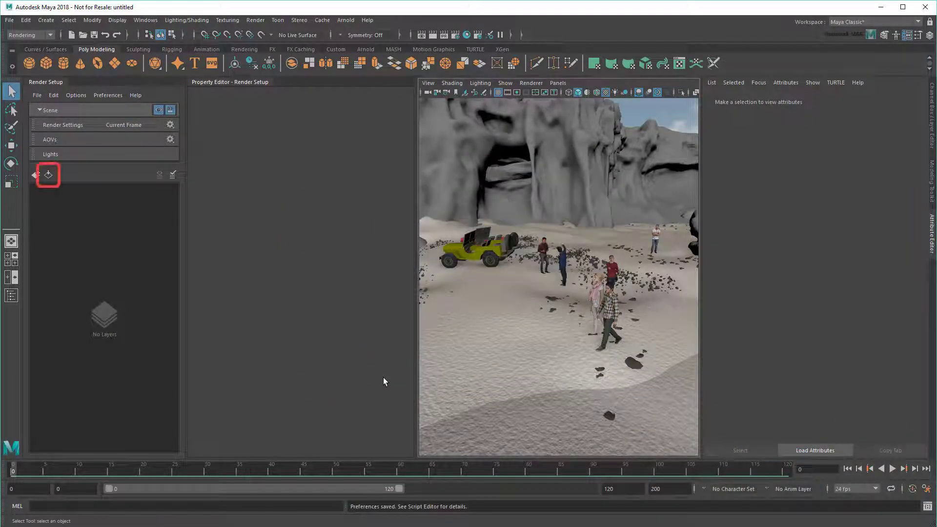
Import Set_template as the Set layer, collapse its groups, and inspect the Set_objects collection
{"action": "left_click", "coordinate": [48, 175]}
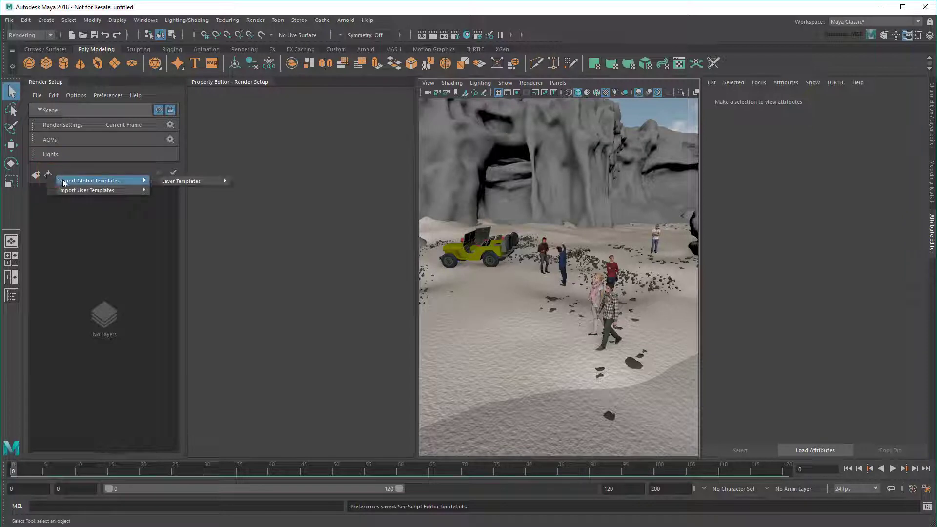
{"action": "mouse_move", "coordinate": [192, 181]}
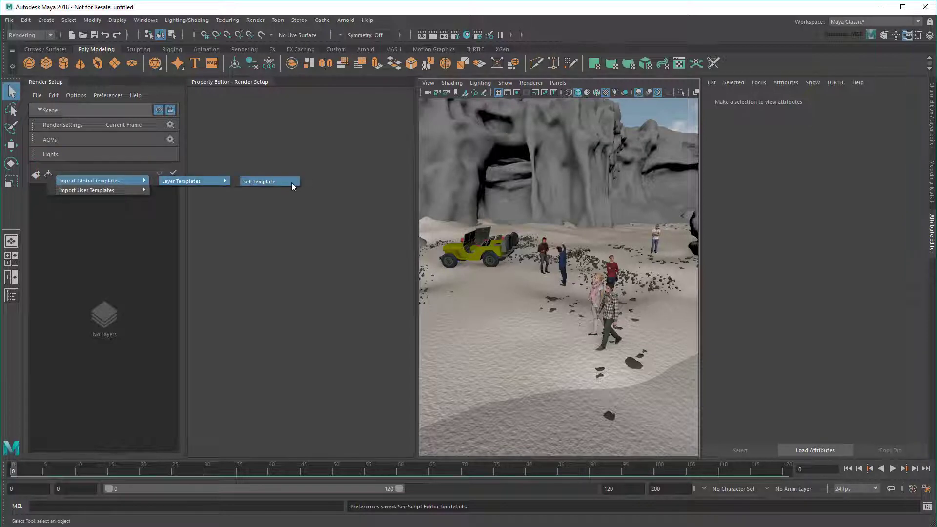
{"action": "left_click", "coordinate": [291, 182]}
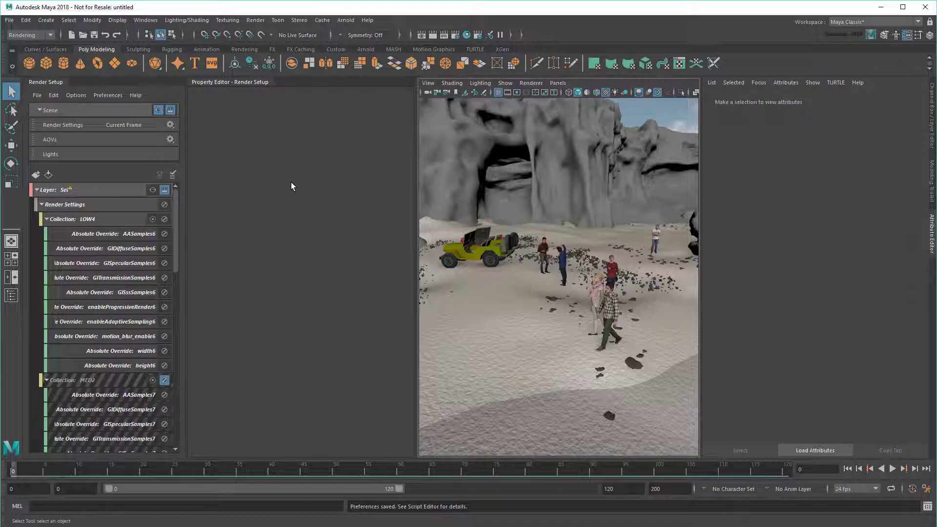
{"action": "left_click", "coordinate": [42, 204]}
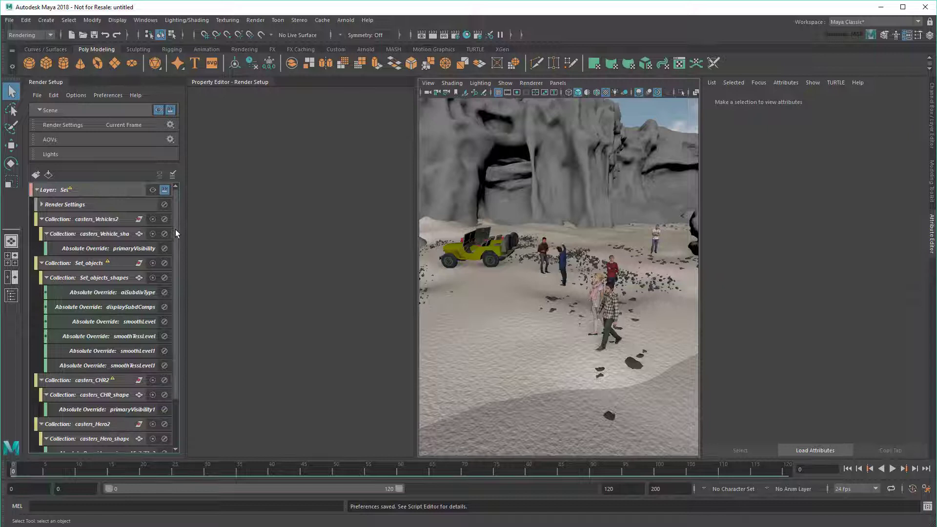
{"action": "mouse_move", "coordinate": [175, 230]}
{"action": "left_mouse_down"}
{"action": "mouse_move", "coordinate": [174, 283]}
{"action": "mouse_move", "coordinate": [176, 230]}
{"action": "left_mouse_up"}
{"action": "left_click", "coordinate": [42, 219]}
{"action": "left_click", "coordinate": [42, 234]}
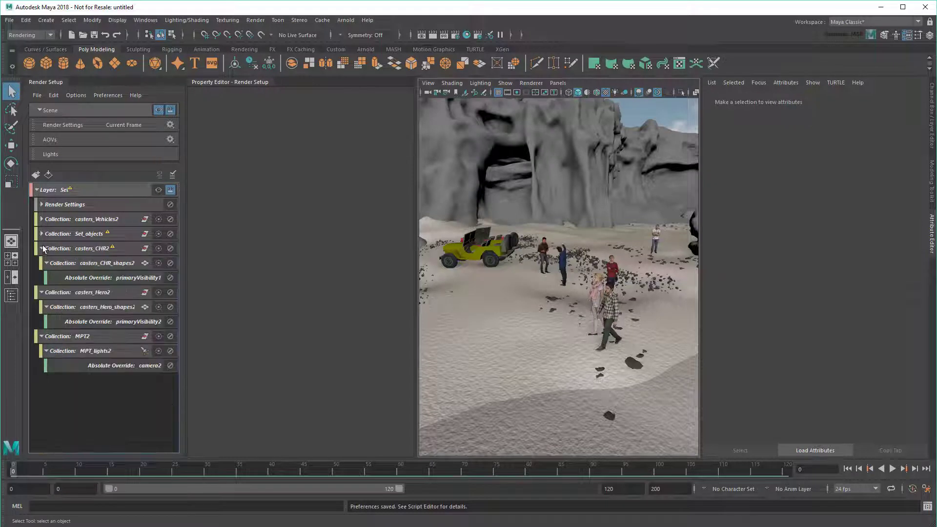
{"action": "left_click", "coordinate": [41, 263]}
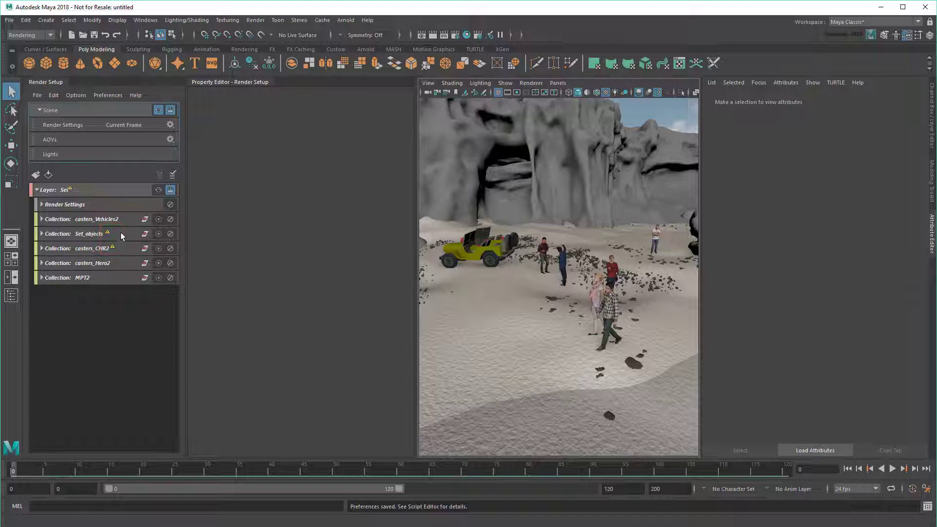
{"action": "left_click", "coordinate": [122, 234]}
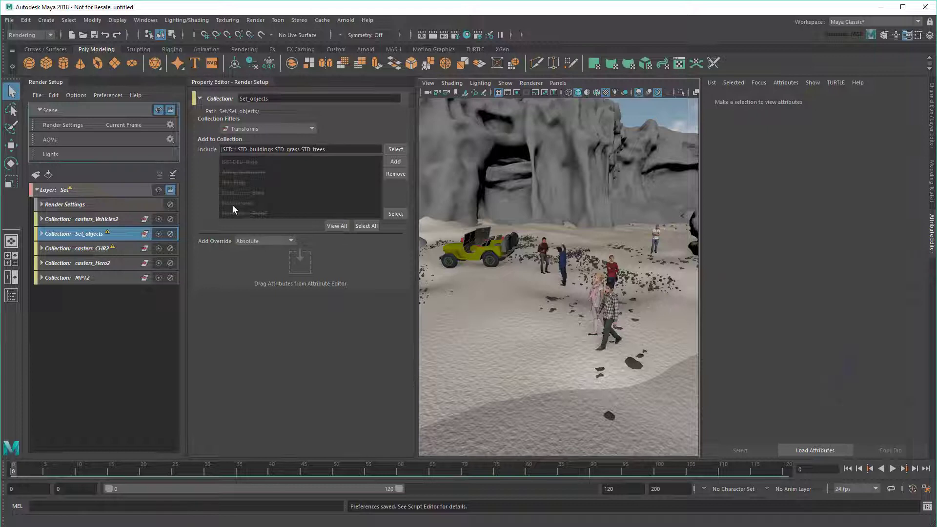
Remove all missing objects from Set_objects and make the Set layer visible
{"action": "right_click", "coordinate": [259, 173]}
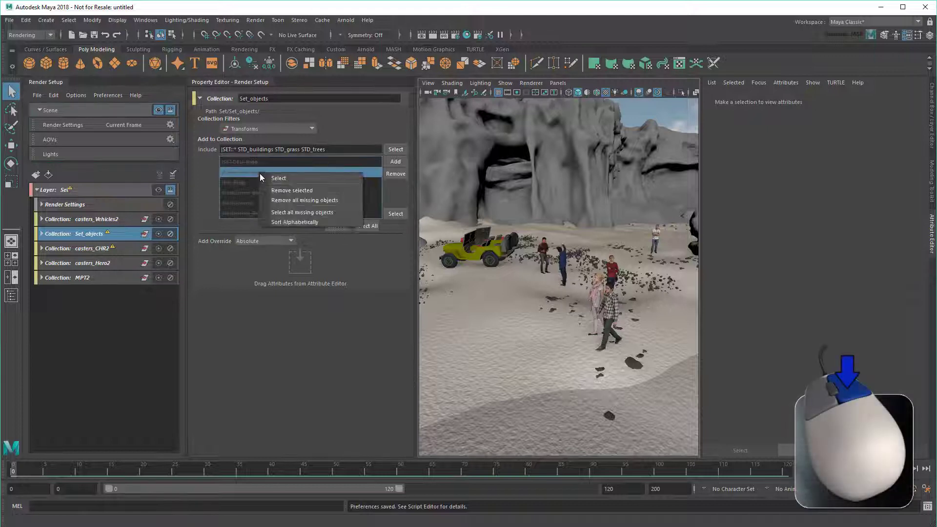
{"action": "left_click", "coordinate": [291, 200]}
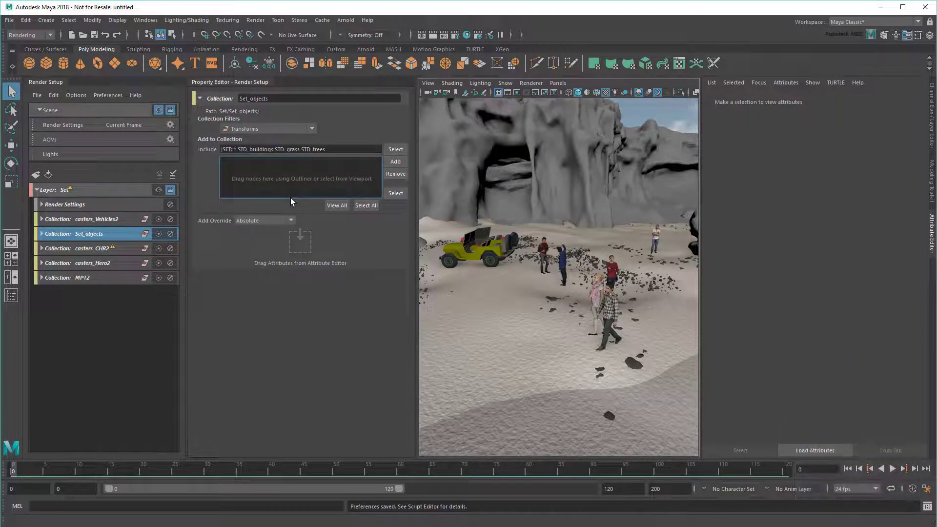
{"action": "left_click", "coordinate": [159, 191]}
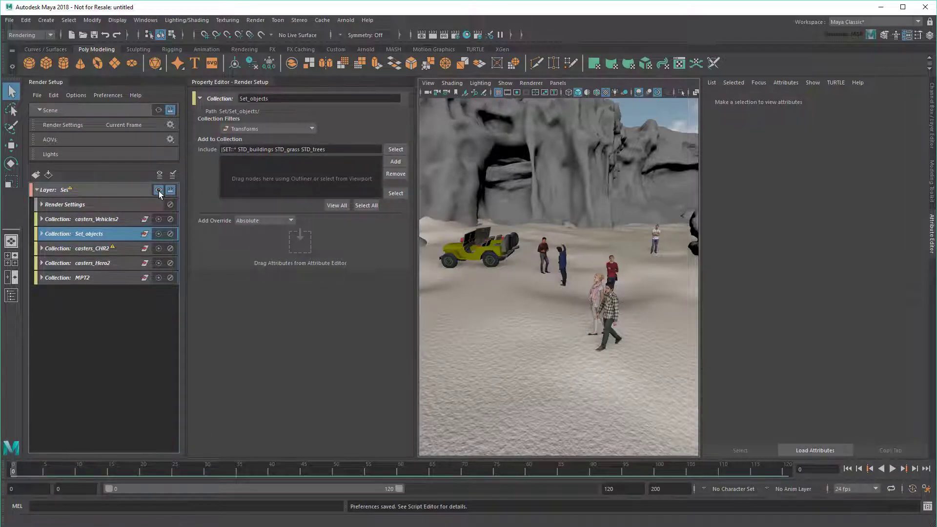
Add pebbles, flatpebbles and ocean to Set_objects from the Outliner
{"action": "left_click", "coordinate": [12, 297]}
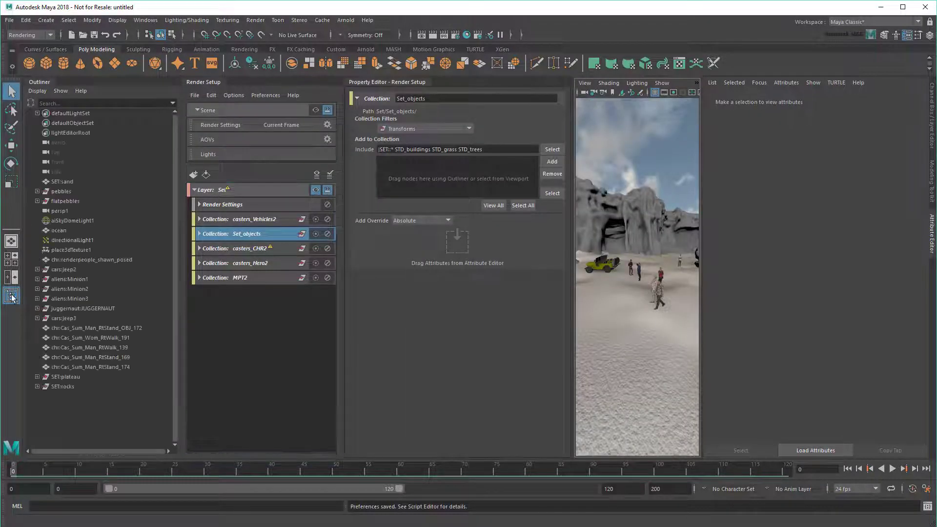
{"action": "left_click", "coordinate": [63, 191]}
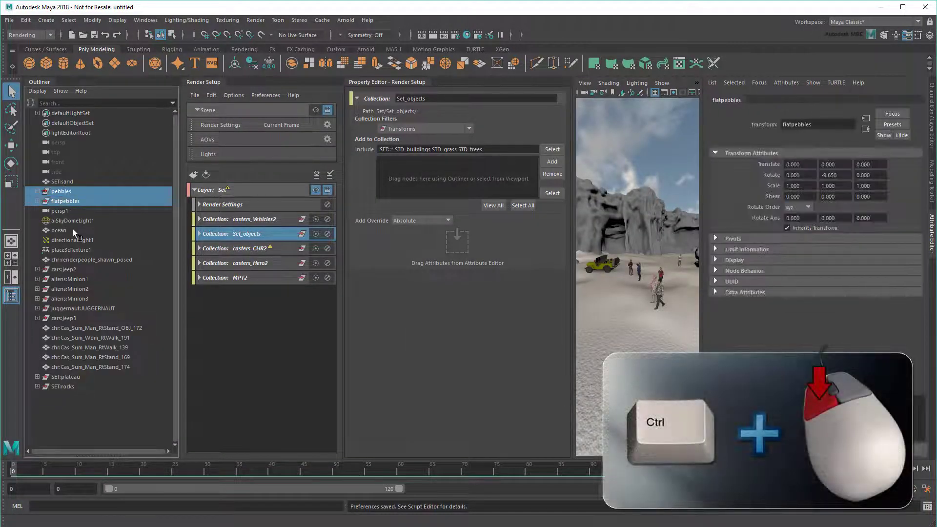
{"action": "left_click", "coordinate": [72, 229], "text": "ctrl"}
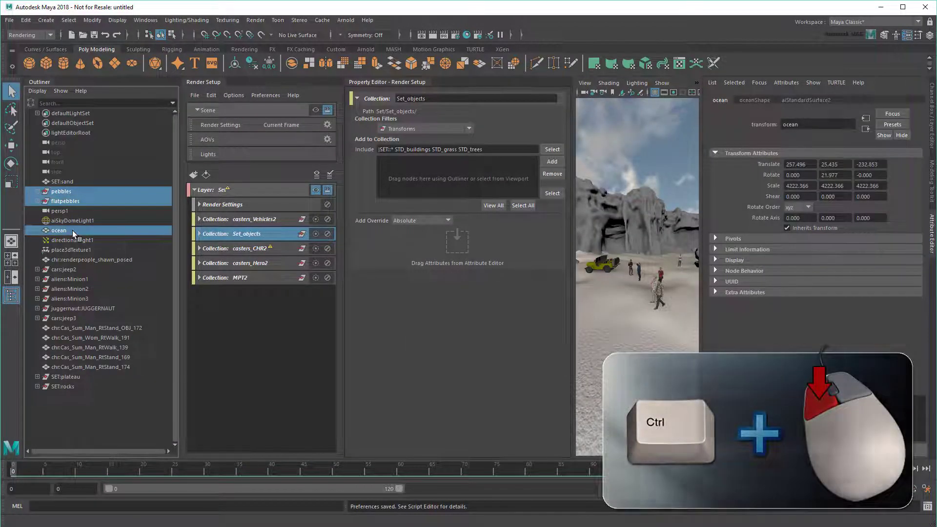
{"action": "left_click", "coordinate": [552, 162]}
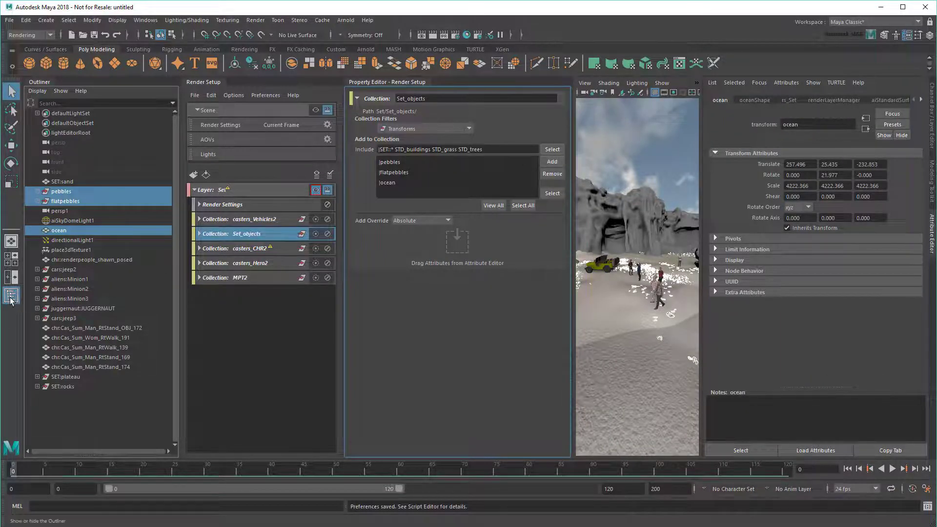
{"action": "left_click_drag", "start_coordinate": [178, 316], "coordinate": [7, 296]}
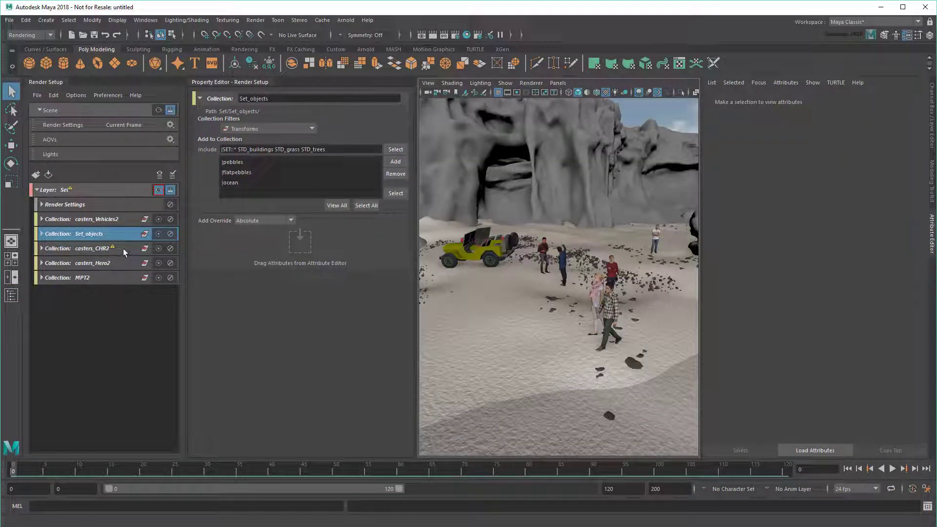
Remove the missing objects from the casters_CHR2 collection
{"action": "left_click", "coordinate": [92, 248]}
{"action": "right_click", "coordinate": [281, 162]}
{"action": "left_click", "coordinate": [311, 179]}
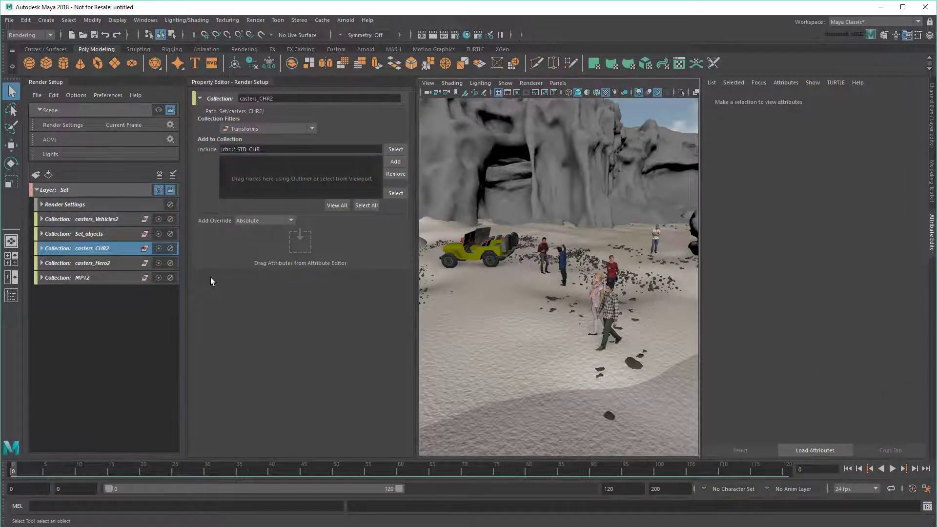
Add layer overrides for Set_objects' Feature Displacement and Initial Sample Rate
{"action": "left_click", "coordinate": [41, 233]}
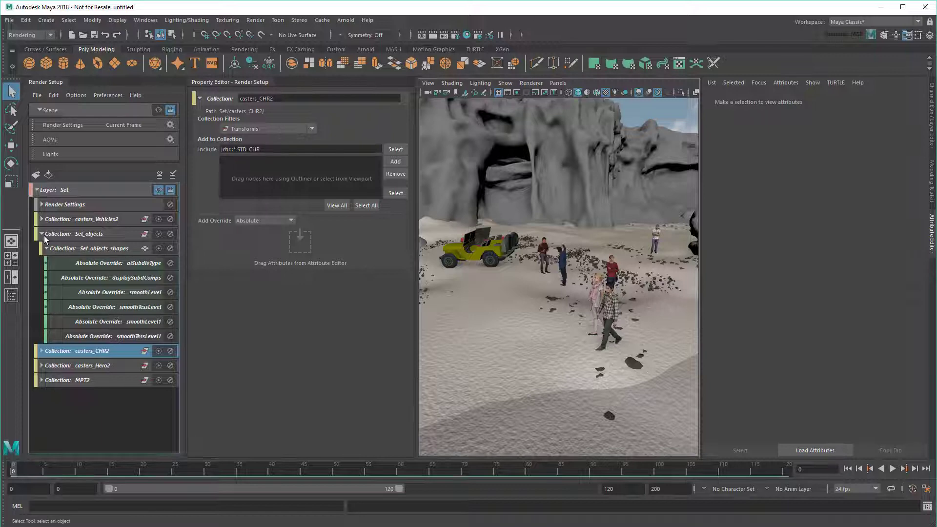
{"action": "left_click", "coordinate": [88, 234]}
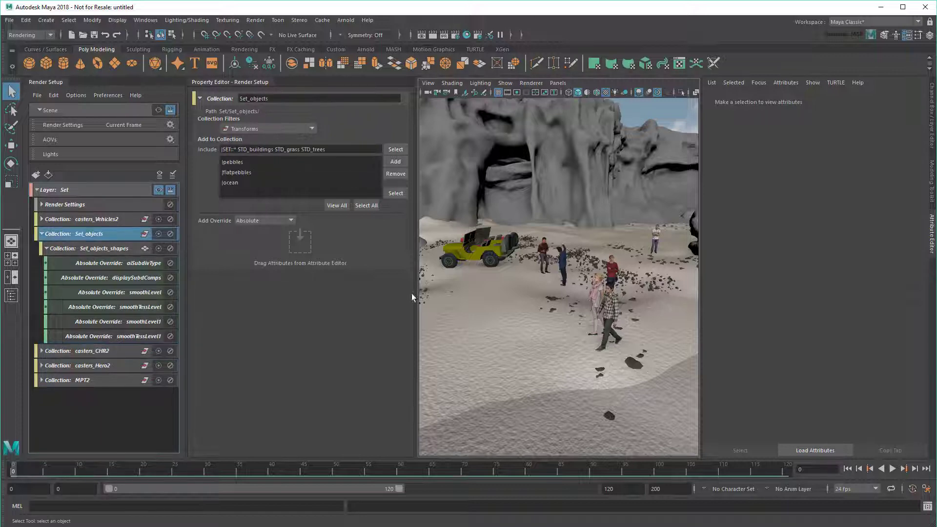
{"action": "left_click", "coordinate": [733, 208]}
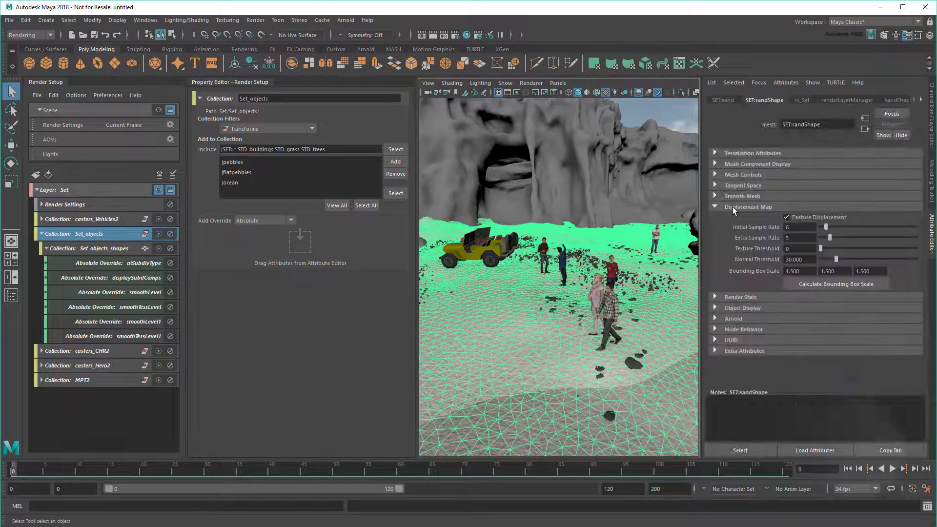
{"action": "right_click", "coordinate": [807, 218]}
{"action": "left_click", "coordinate": [862, 262]}
{"action": "right_click", "coordinate": [755, 227]}
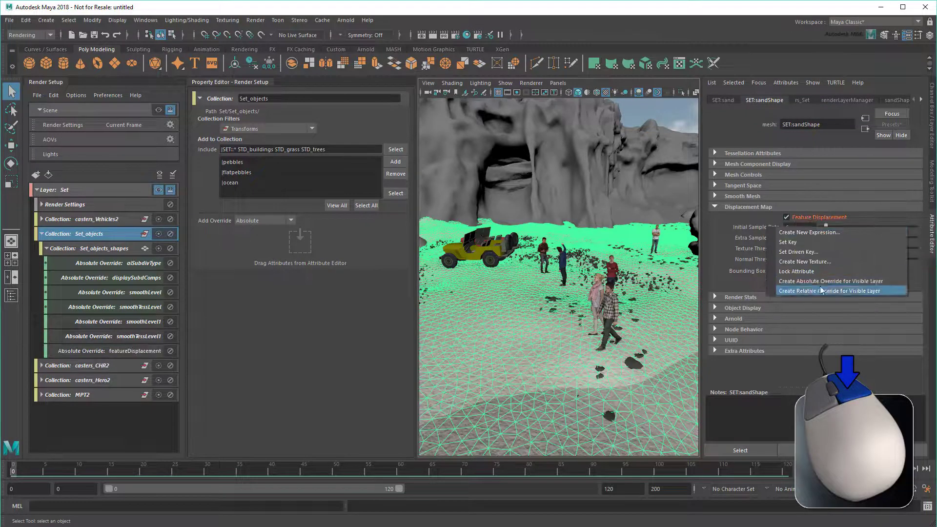
{"action": "left_click", "coordinate": [828, 290]}
Add an absolute Extra Sample Rate override, collapse Set_objects, and view the base scene
{"action": "right_click", "coordinate": [758, 237]}
{"action": "left_click", "coordinate": [815, 291]}
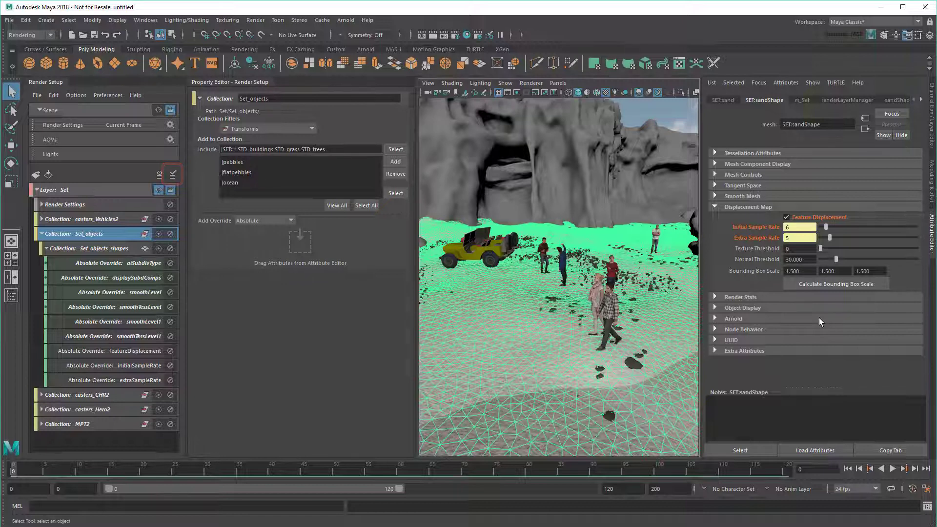
{"action": "left_click", "coordinate": [42, 234]}
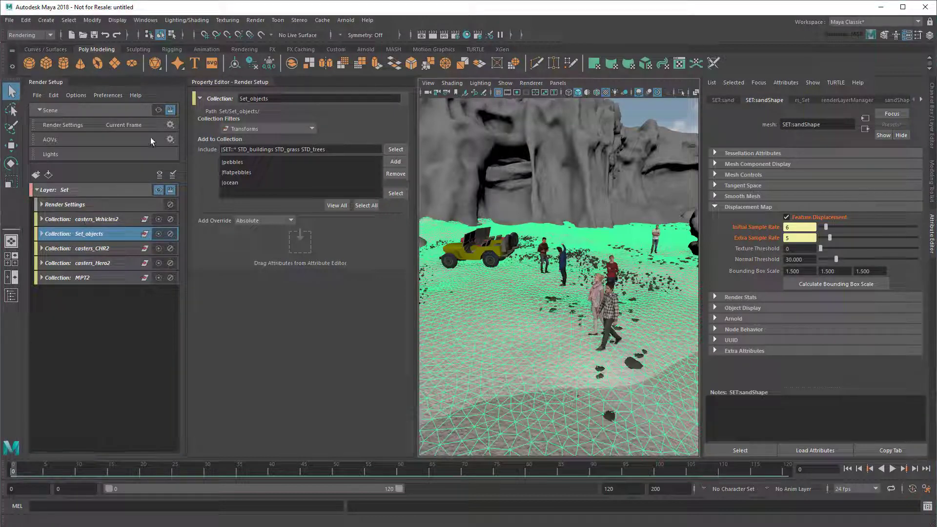
{"action": "left_click", "coordinate": [157, 111]}
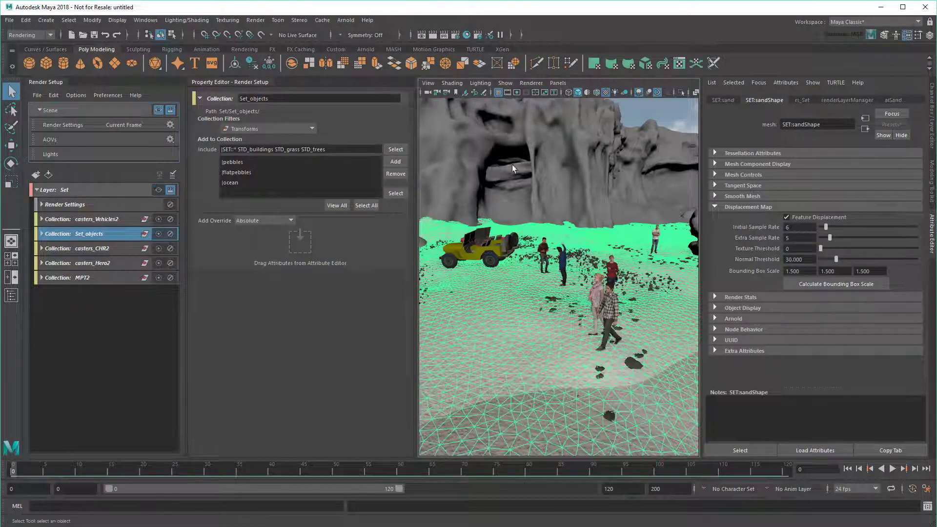
Create a casters_Aliens collection in the Set layer and show the Outliner
{"action": "mouse_move", "coordinate": [512, 164]}
{"action": "left_mouse_down", "text": "alt"}
{"action": "mouse_move", "coordinate": [522, 279]}
{"action": "mouse_move", "coordinate": [545, 361]}
{"action": "left_mouse_up", "text": "alt"}
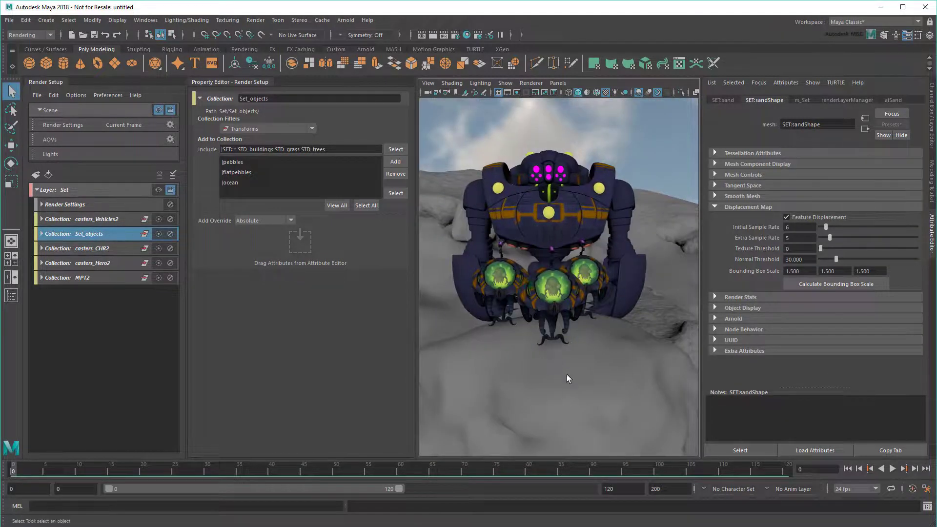
{"action": "right_click", "coordinate": [87, 190]}
{"action": "left_click", "coordinate": [110, 199]}
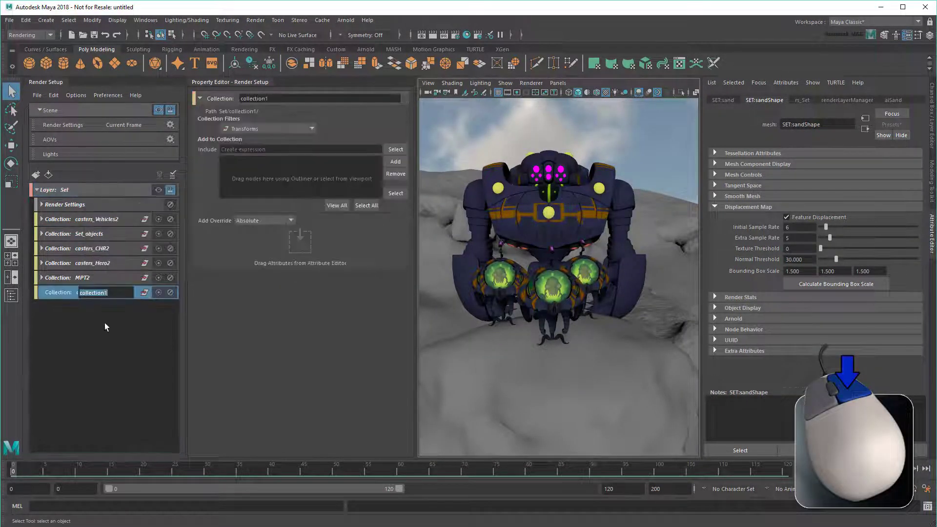
{"action": "type", "text": "coasters_Aliens"}
{"action": "key", "text": "Return"}
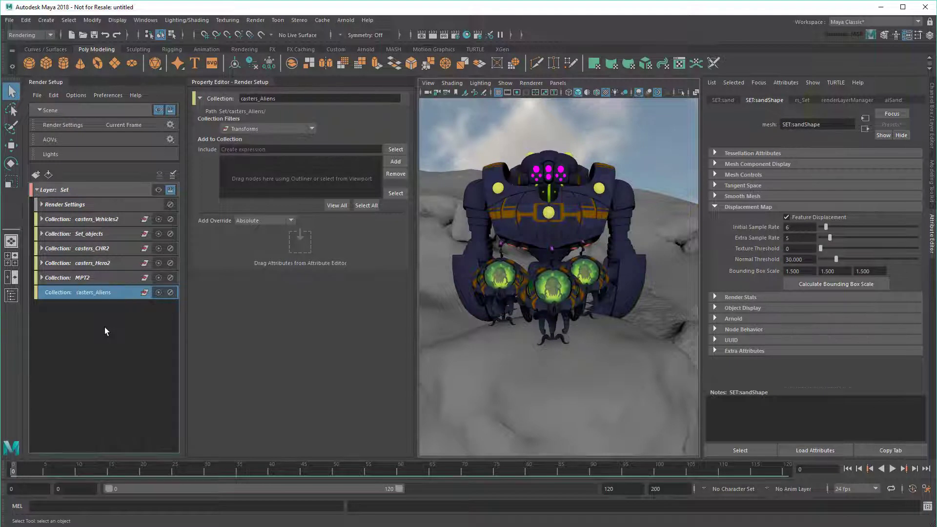
{"action": "left_click", "coordinate": [12, 295]}
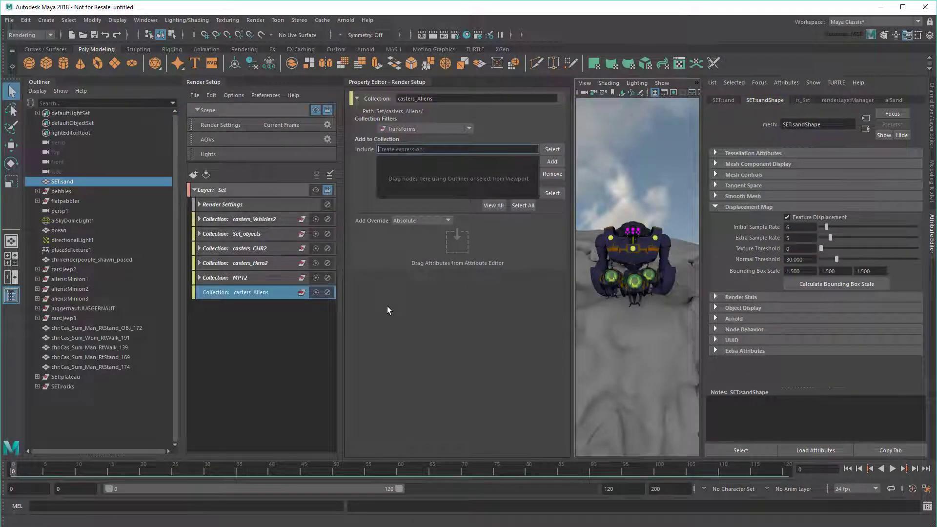
{"action": "type", "text": "aliens:* jugge"}
{"action": "type", "text": "rnaut:*"}
Commit the aliens/juggernaut include expression, check its objects, hide the Outliner, and view the Set layer
{"action": "key", "text": "Return"}
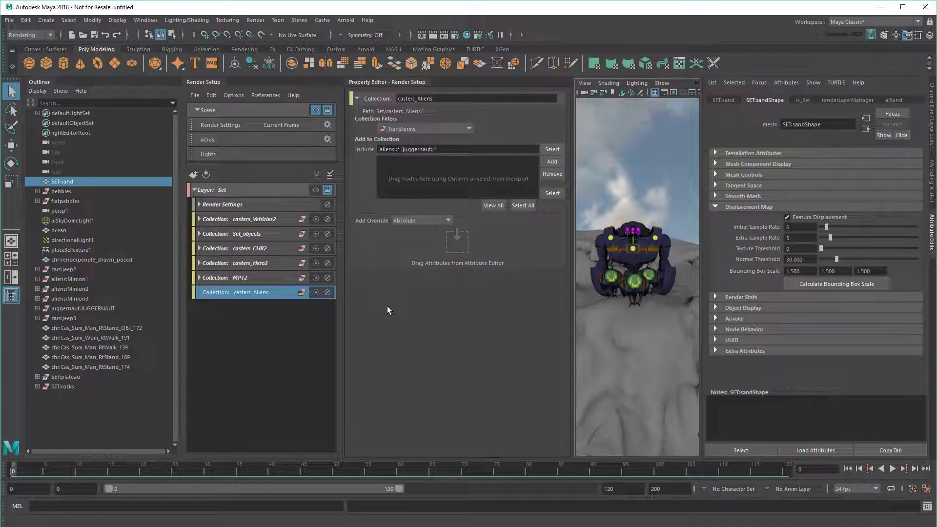
{"action": "left_click", "coordinate": [494, 206]}
{"action": "left_click", "coordinate": [567, 397]}
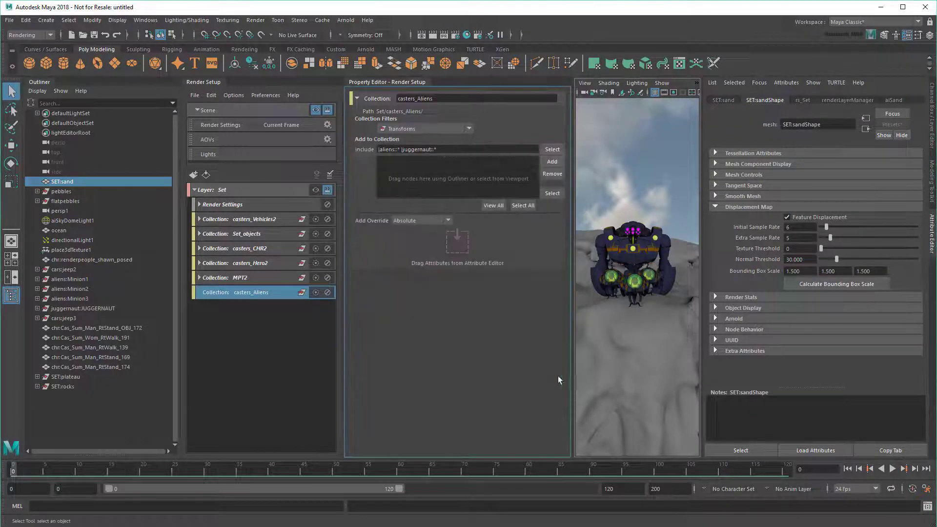
{"action": "left_click", "coordinate": [11, 297]}
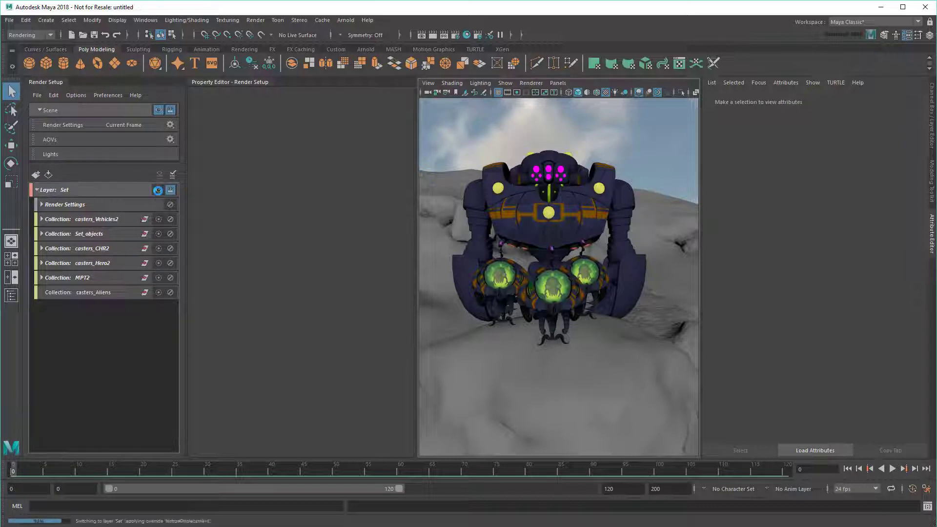
{"action": "left_click", "coordinate": [158, 190]}
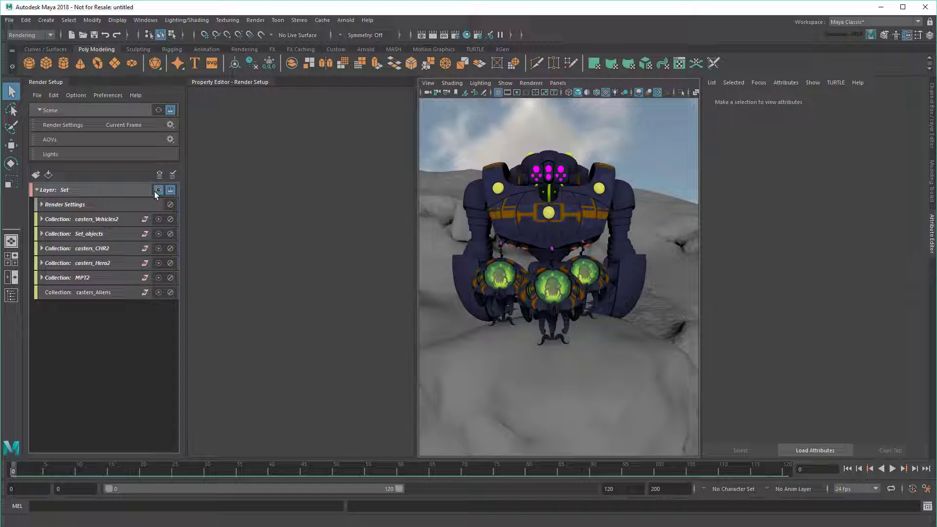
Import the PrimaryVisibilityShapes override template into casters_Aliens and check an alien's visibility
{"action": "right_click", "coordinate": [115, 292]}
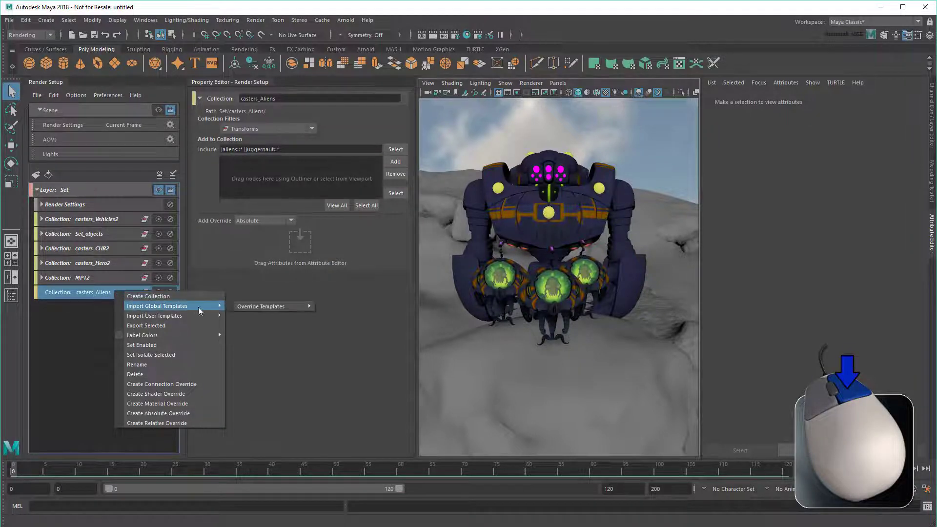
{"action": "mouse_move", "coordinate": [263, 307]}
{"action": "left_click", "coordinate": [351, 307]}
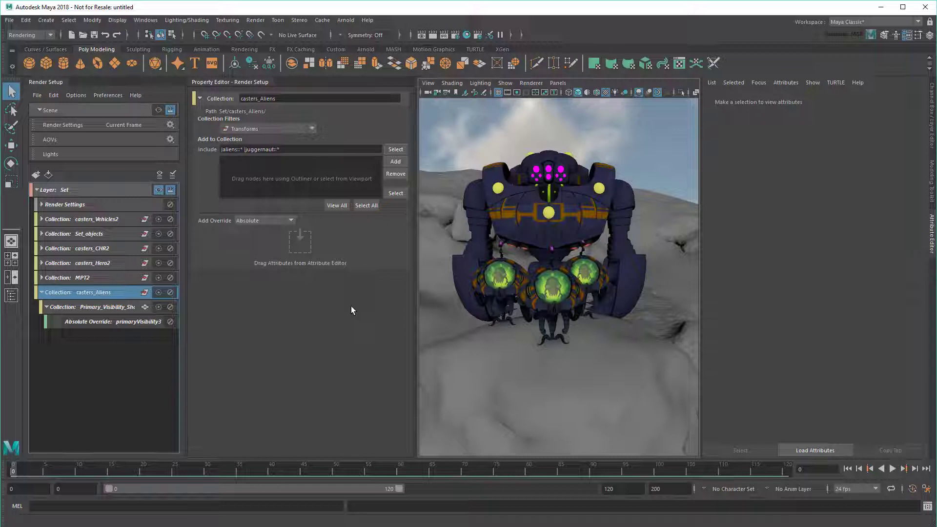
{"action": "left_click", "coordinate": [137, 309]}
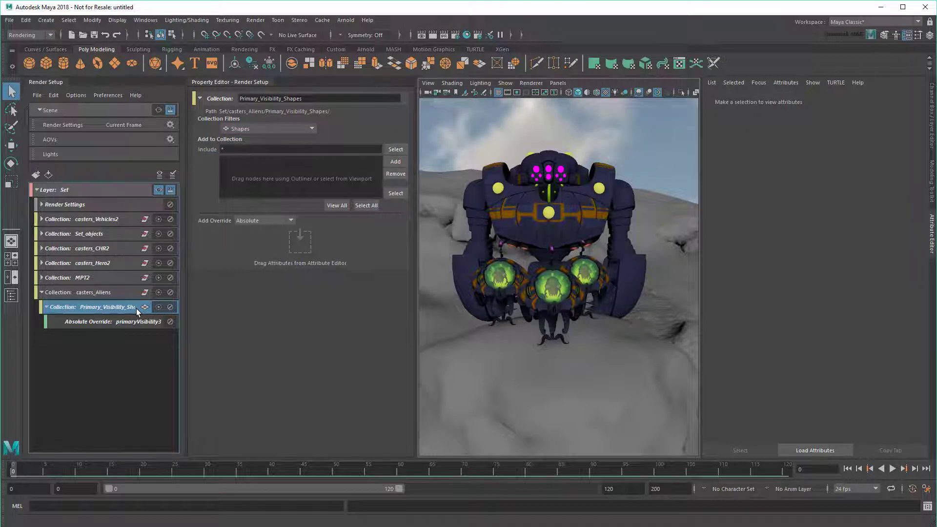
{"action": "left_click", "coordinate": [133, 322]}
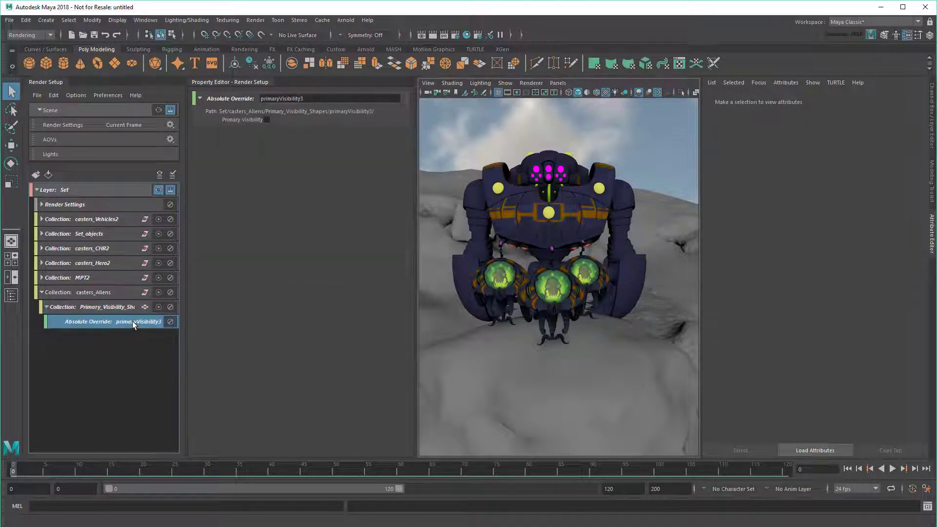
{"action": "left_click", "coordinate": [534, 304]}
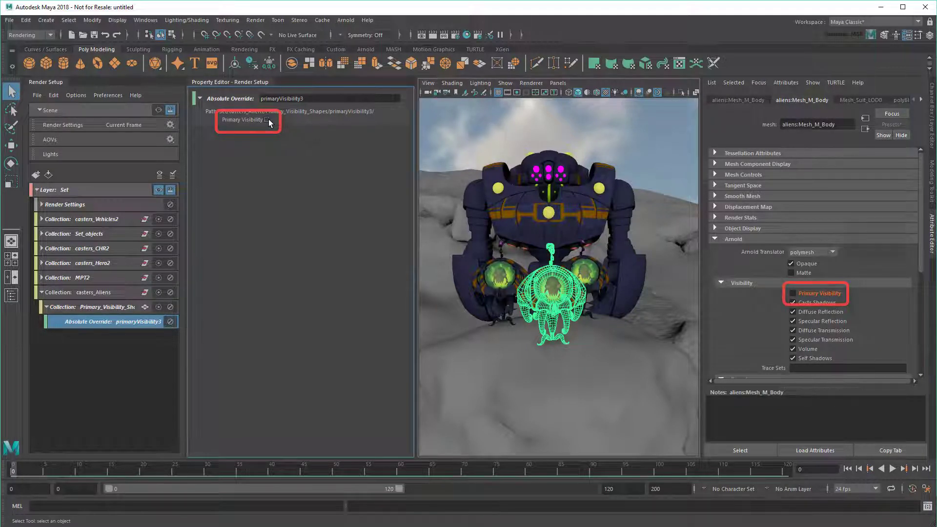
{"action": "left_click", "coordinate": [346, 20]}
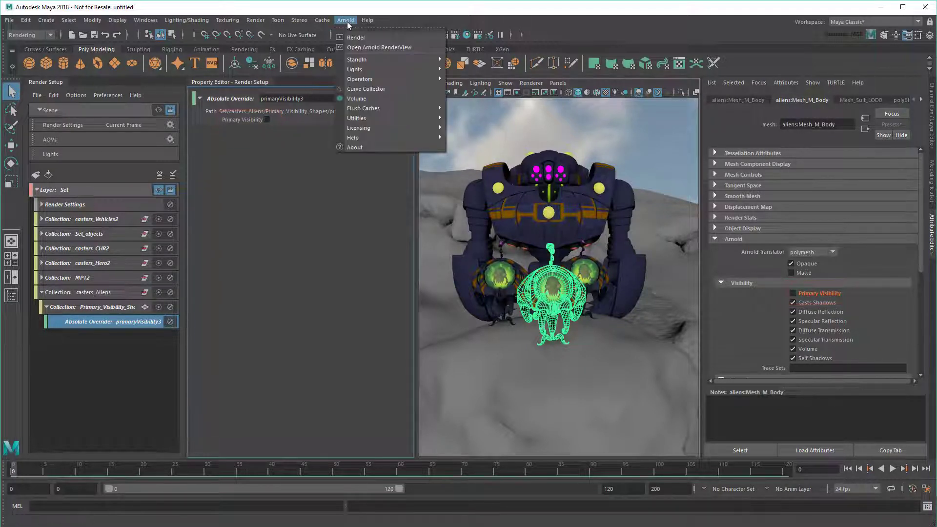
{"action": "left_click", "coordinate": [378, 48]}
{"action": "left_click", "coordinate": [758, 140]}
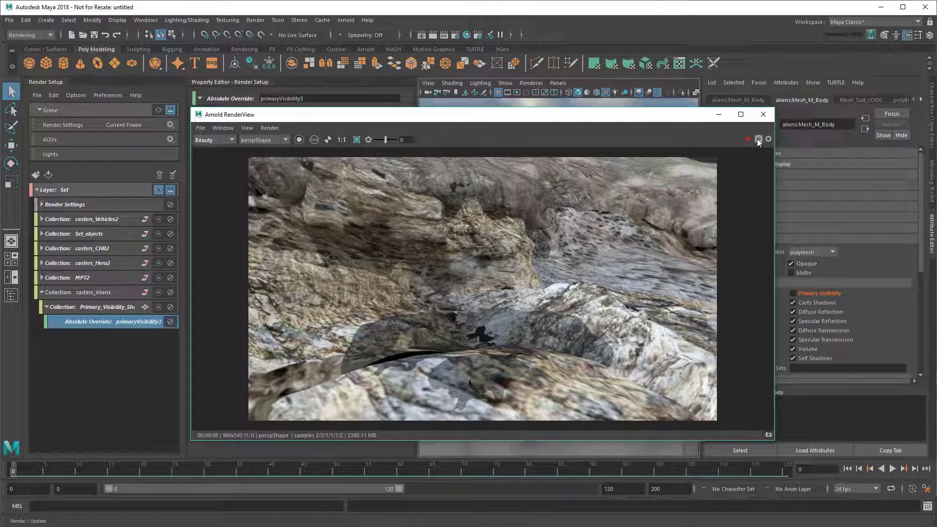
{"action": "left_click", "coordinate": [763, 114]}
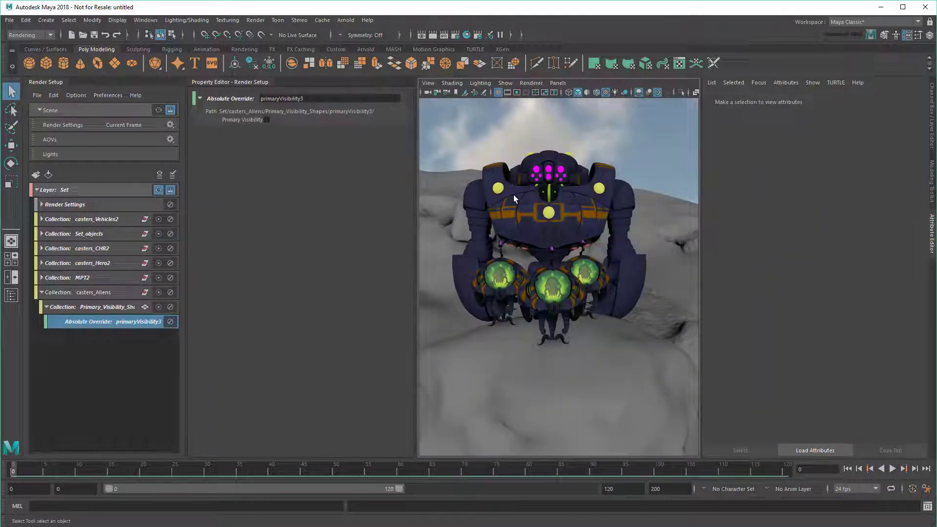
{"action": "left_click", "coordinate": [108, 293]}
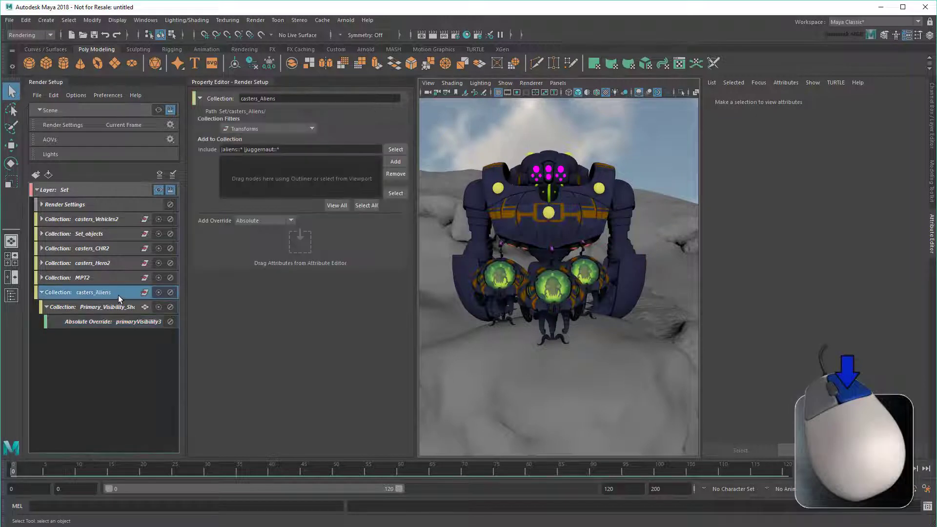
{"action": "right_click", "coordinate": [118, 296]}
{"action": "mouse_move", "coordinate": [277, 311]}
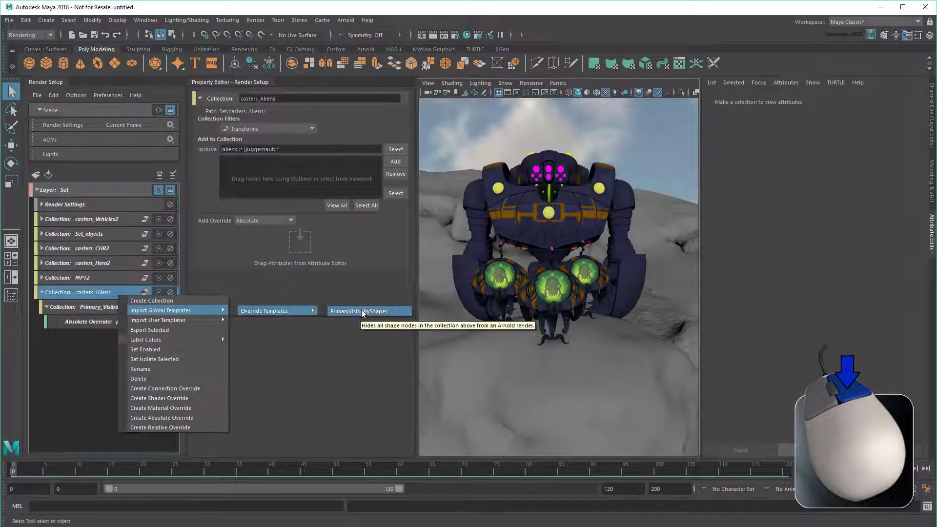
{"action": "left_click", "coordinate": [365, 314]}
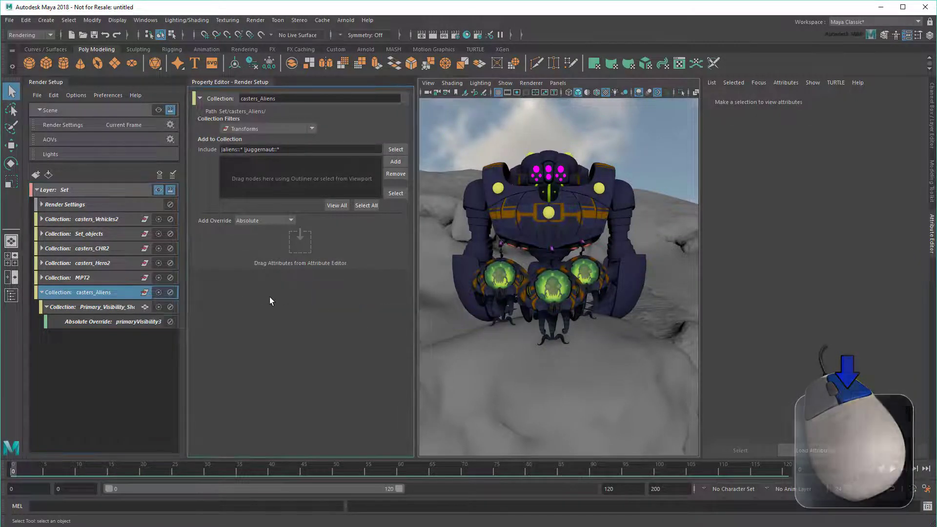
{"action": "left_click", "coordinate": [50, 174]}
{"action": "mouse_move", "coordinate": [192, 180]}
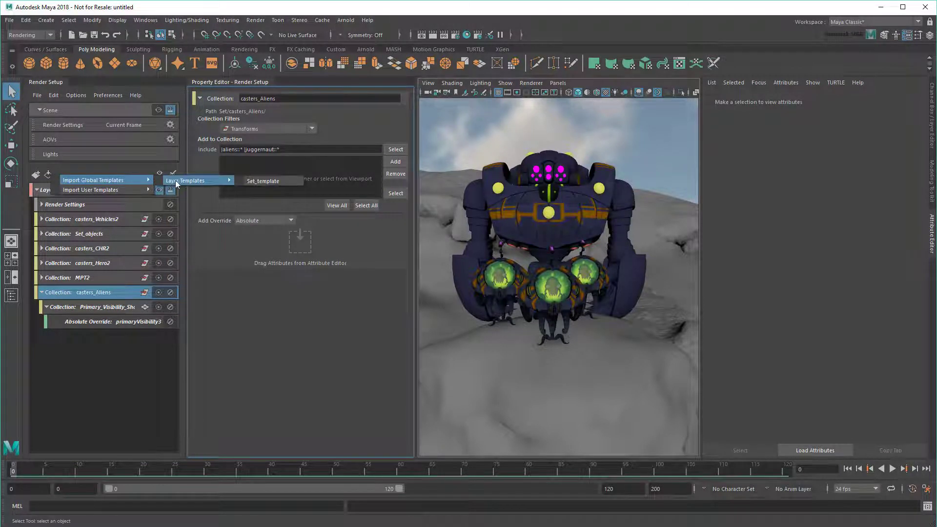
{"action": "left_click", "coordinate": [279, 183]}
{"action": "left_click", "coordinate": [309, 291]}
{"action": "scroll", "coordinate": [544, 234], "scroll_direction": "down", "scroll_amount": 5}
{"action": "scroll", "coordinate": [544, 234], "scroll_direction": "down", "scroll_amount": 5}
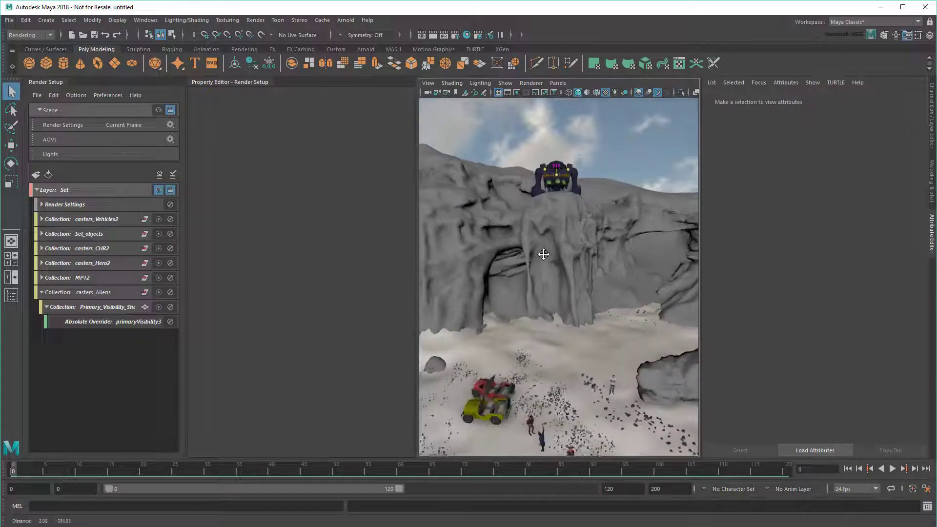
{"action": "scroll", "coordinate": [543, 234], "scroll_direction": "up", "scroll_amount": 3}
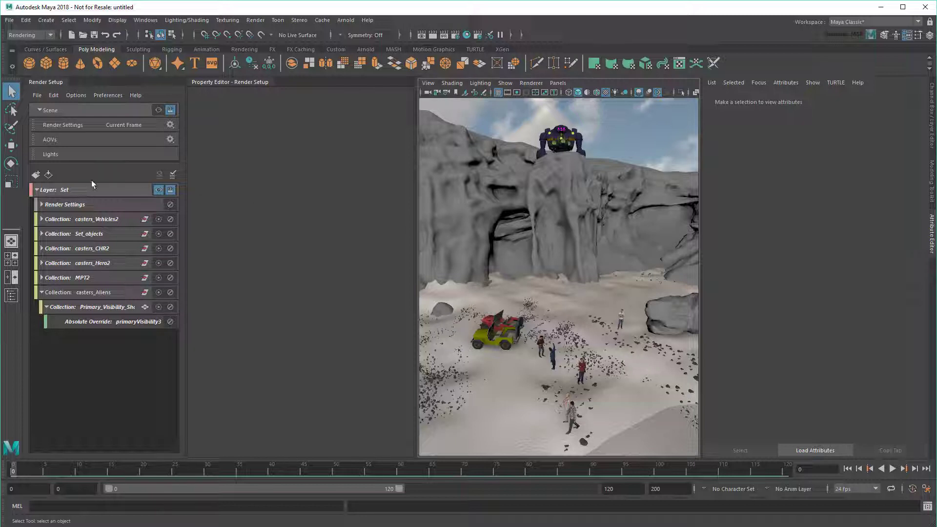
Merge Set_template_V2 into the layer and review Set_objects_shapes' absolute overrides
{"action": "right_click", "coordinate": [47, 176]}
{"action": "mouse_move", "coordinate": [90, 180]}
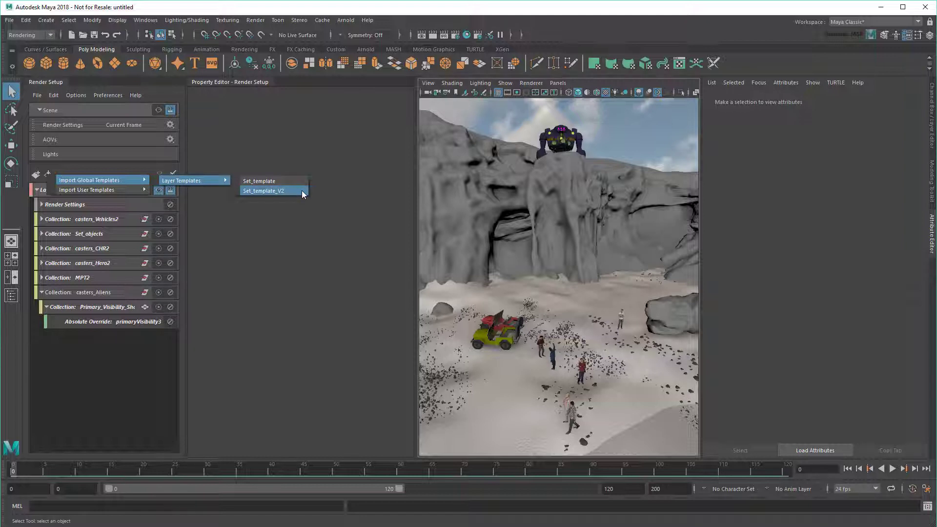
{"action": "left_click", "coordinate": [303, 191]}
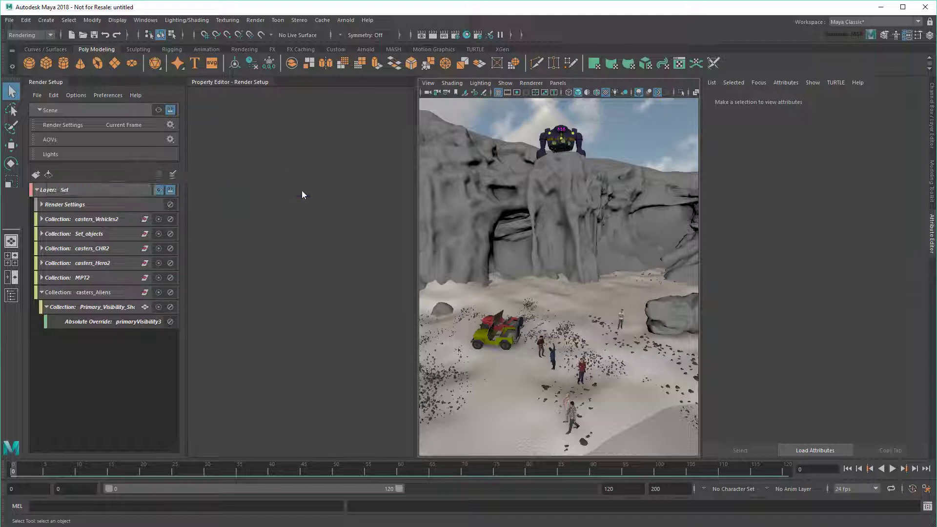
{"action": "left_click", "coordinate": [40, 234]}
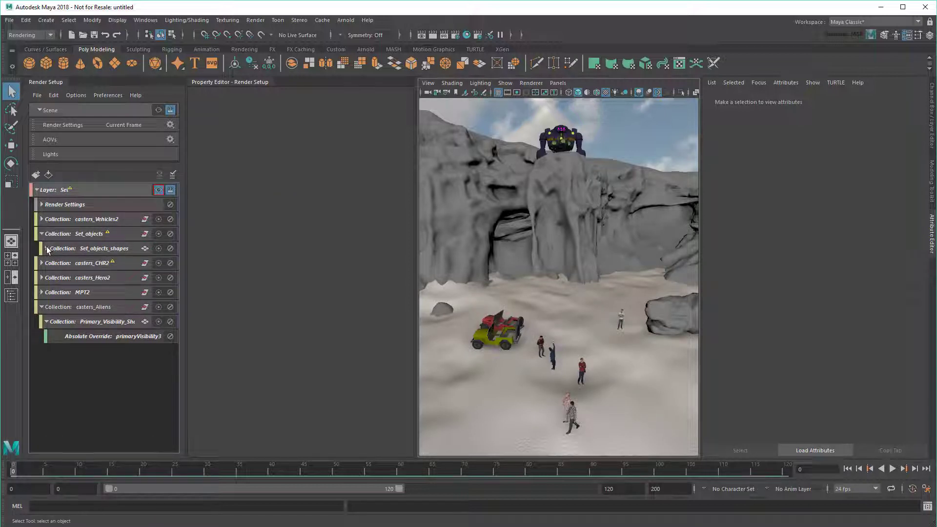
{"action": "left_click", "coordinate": [47, 248]}
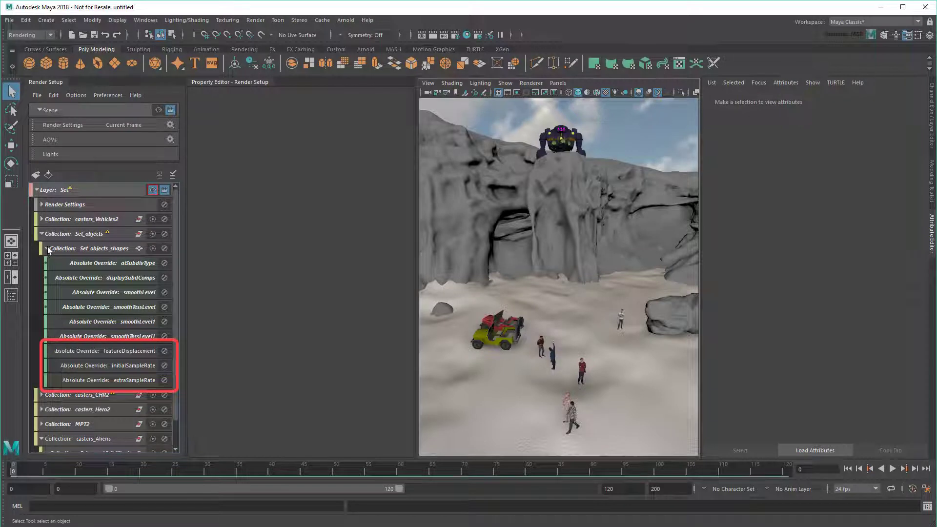
{"action": "left_click", "coordinate": [118, 234]}
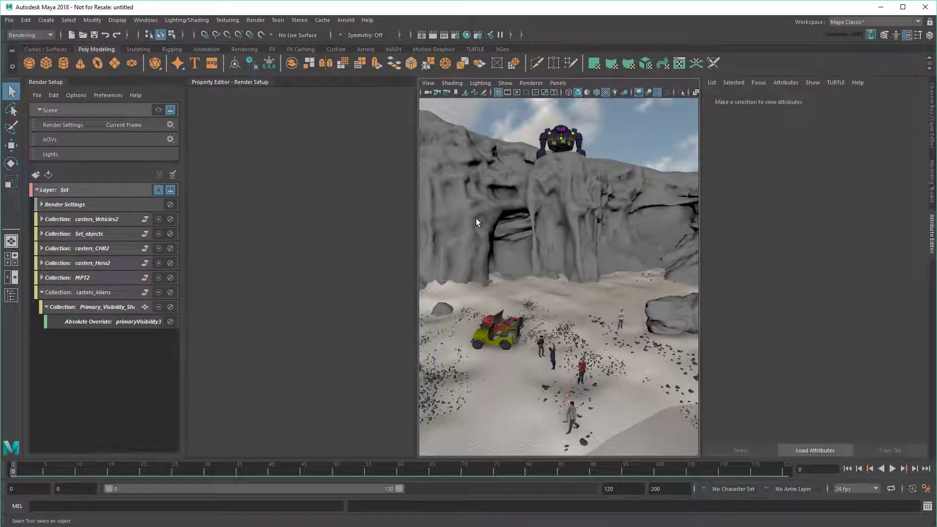
With Set1 selected, import the Set_template V2 layer template as a new layer
{"action": "left_click", "coordinate": [67, 189]}
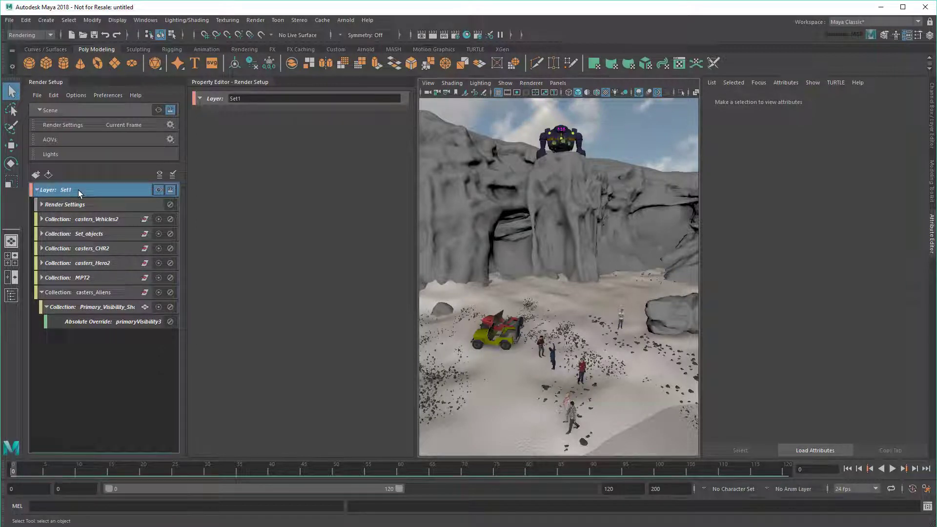
{"action": "left_click", "coordinate": [48, 176]}
{"action": "mouse_move", "coordinate": [185, 180]}
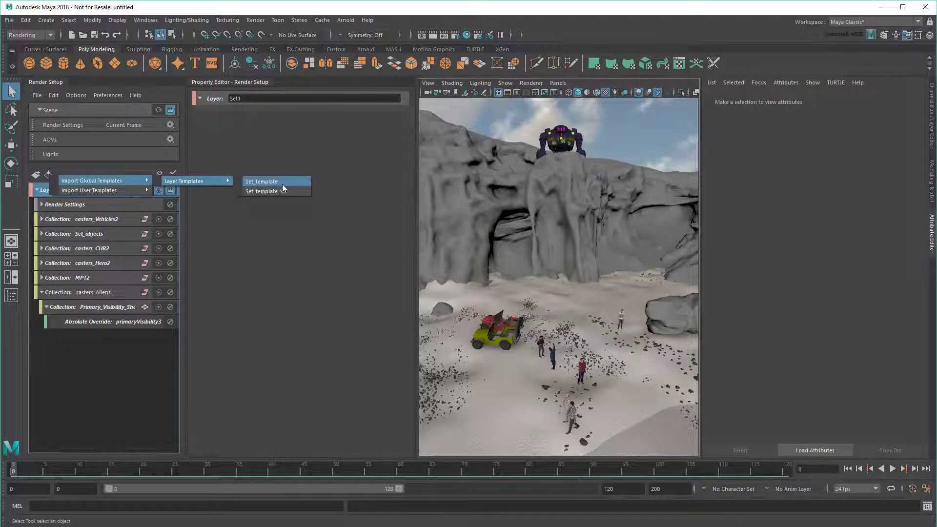
{"action": "left_click", "coordinate": [265, 191]}
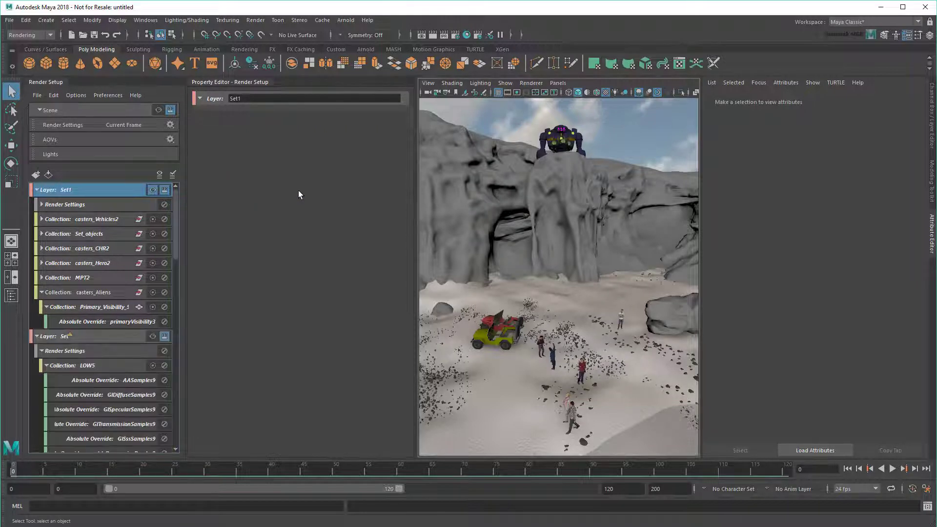
{"action": "scroll", "coordinate": [178, 242], "scroll_direction": "down", "scroll_amount": 5}
{"action": "scroll", "coordinate": [180, 265], "scroll_direction": "down", "scroll_amount": 3}
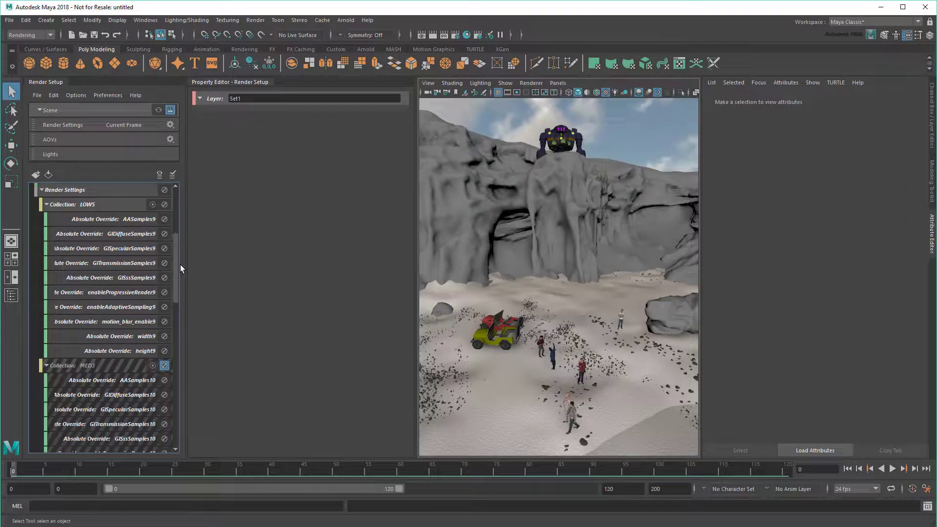
{"action": "scroll", "coordinate": [180, 265], "scroll_direction": "up", "scroll_amount": 8}
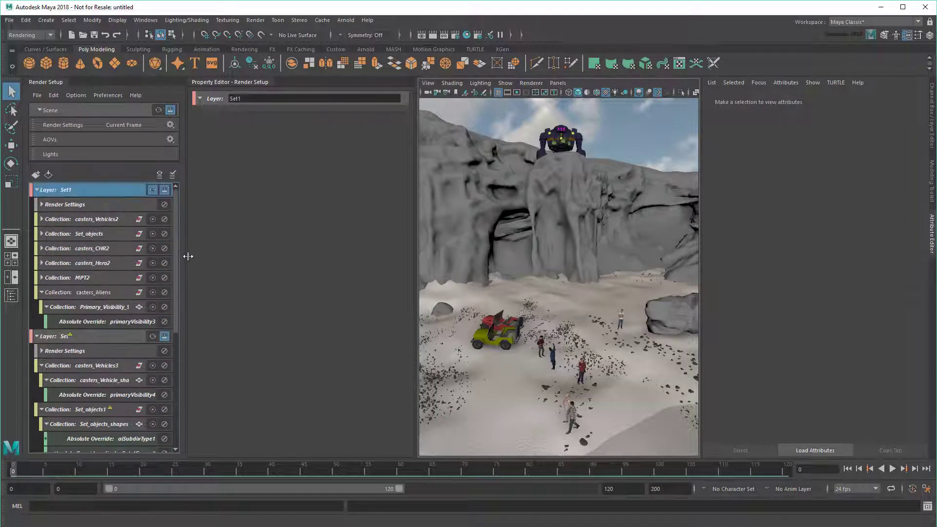
Move casters_Vehicles3 into Set1 and delete the old casters_Vehicles2
{"action": "left_click", "coordinate": [87, 366]}
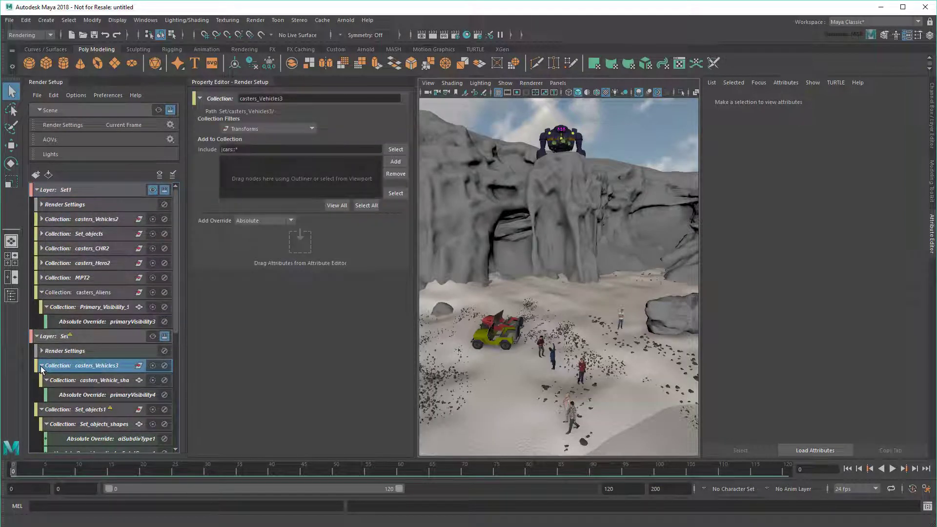
{"action": "left_click_drag", "start_coordinate": [96, 367], "coordinate": [119, 213]}
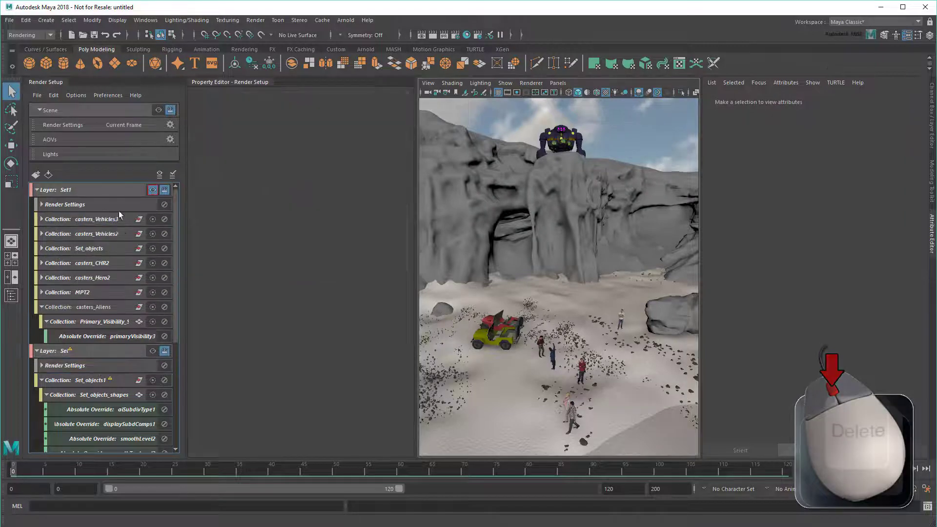
{"action": "left_click", "coordinate": [97, 234]}
{"action": "key", "text": "Delete"}
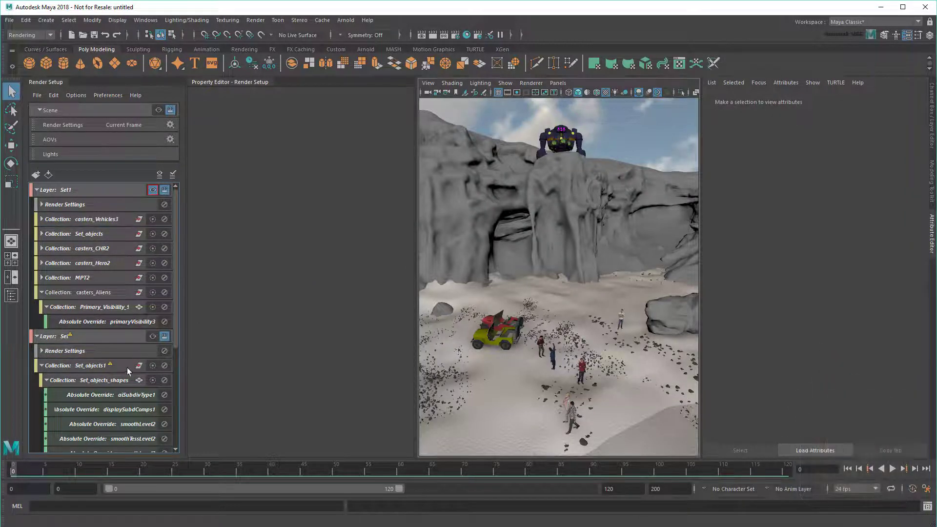
{"action": "left_click", "coordinate": [41, 367]}
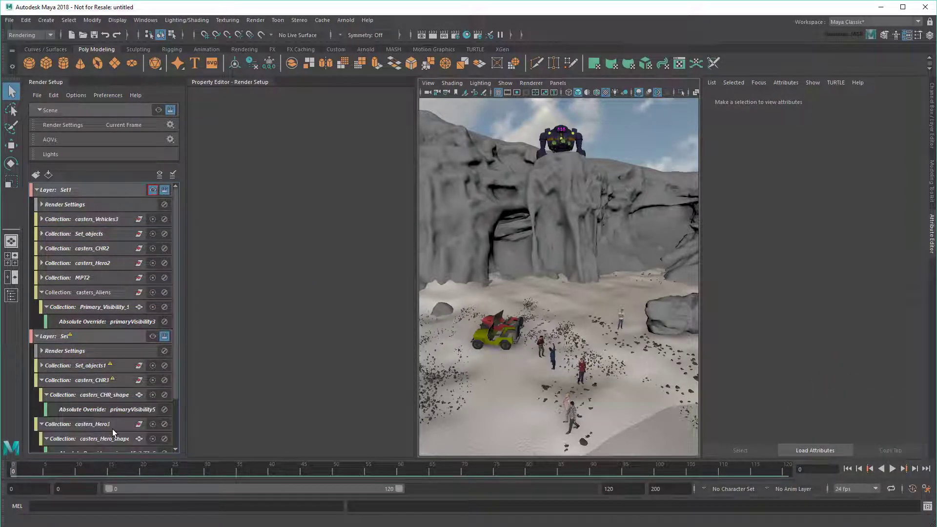
{"action": "scroll", "coordinate": [112, 429], "scroll_direction": "down", "scroll_amount": 3}
Delete the selected casters_Hero3 collection and the leftover Set template layer
{"action": "left_click", "coordinate": [105, 382]}
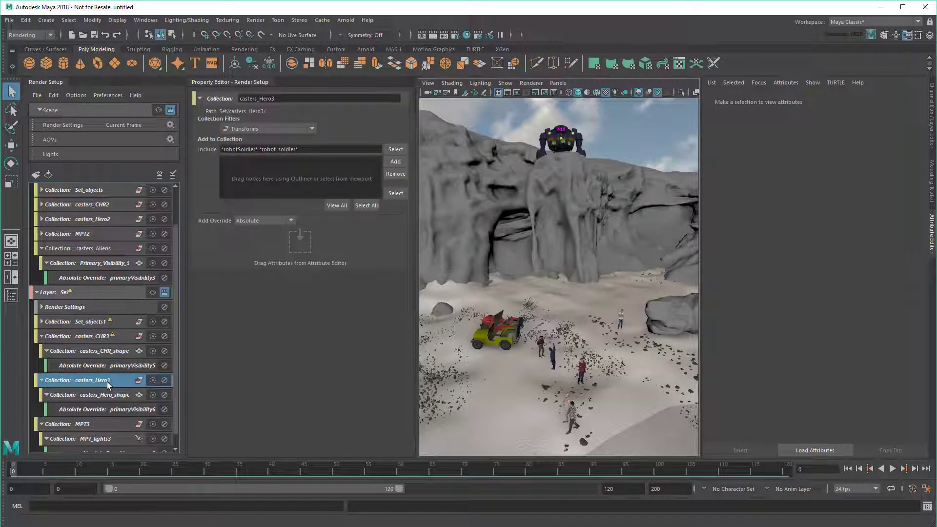
{"action": "key", "text": "Delete"}
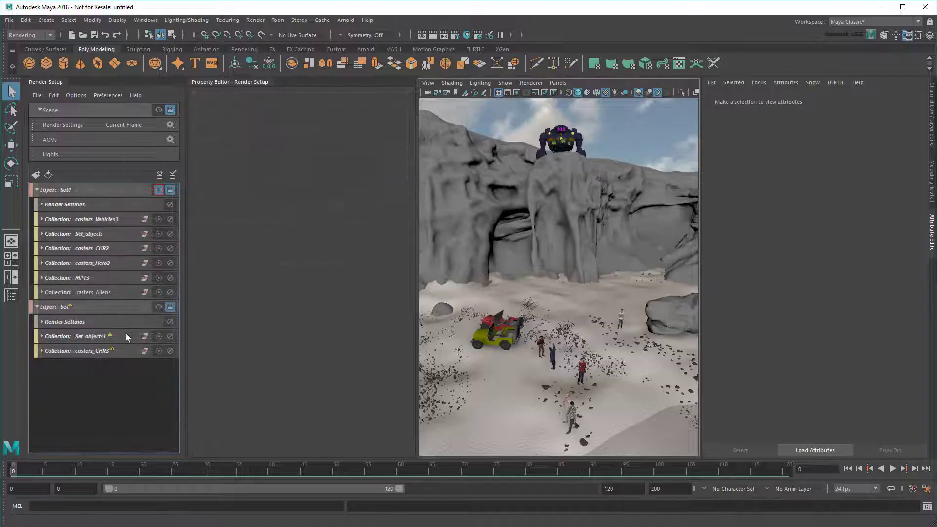
{"action": "left_click", "coordinate": [126, 308]}
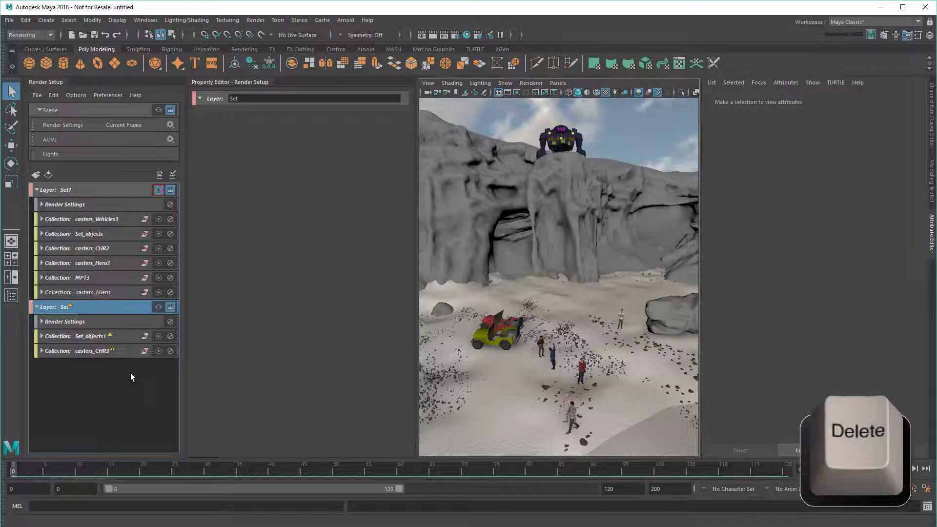
{"action": "key", "text": "Delete"}
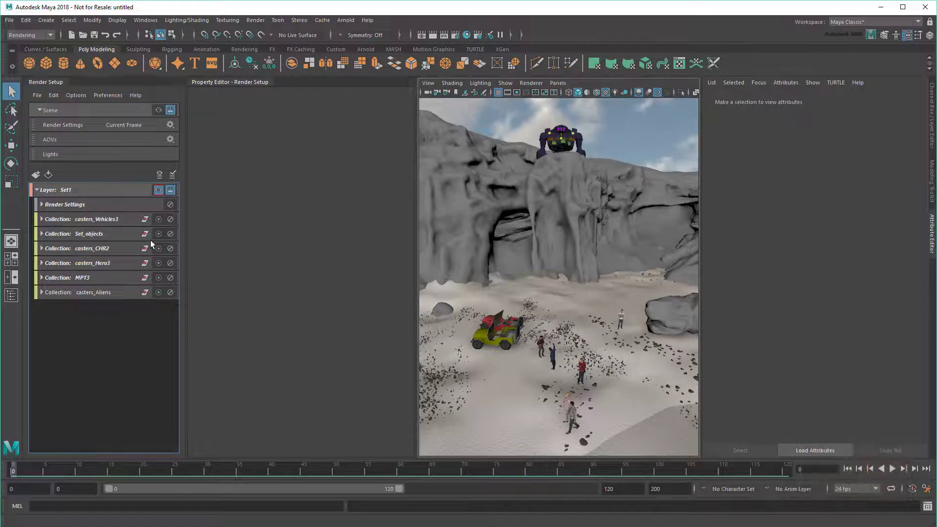
Make Set1 the visible layer, rename it to Set, and pull the camera back
{"action": "left_click", "coordinate": [158, 190]}
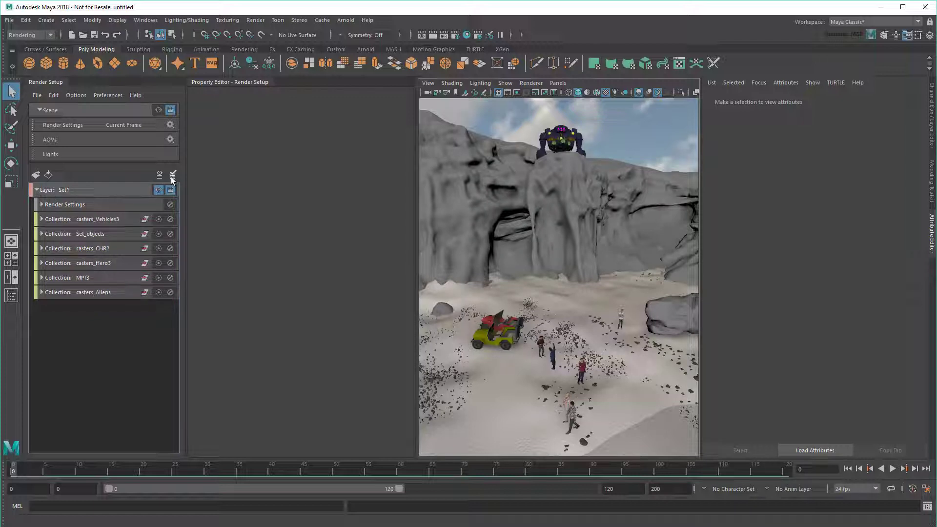
{"action": "double_click", "coordinate": [87, 189]}
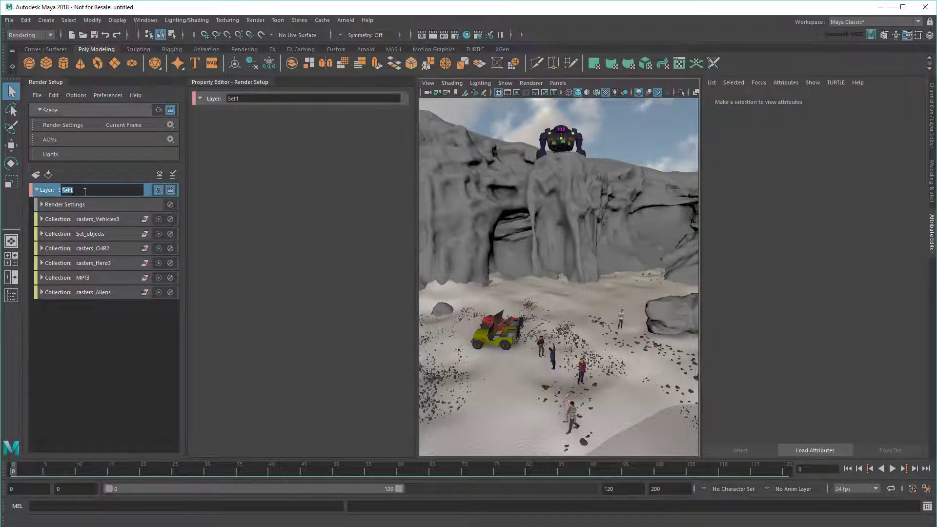
{"action": "key", "text": "BackSpace"}
{"action": "key", "text": "Return"}
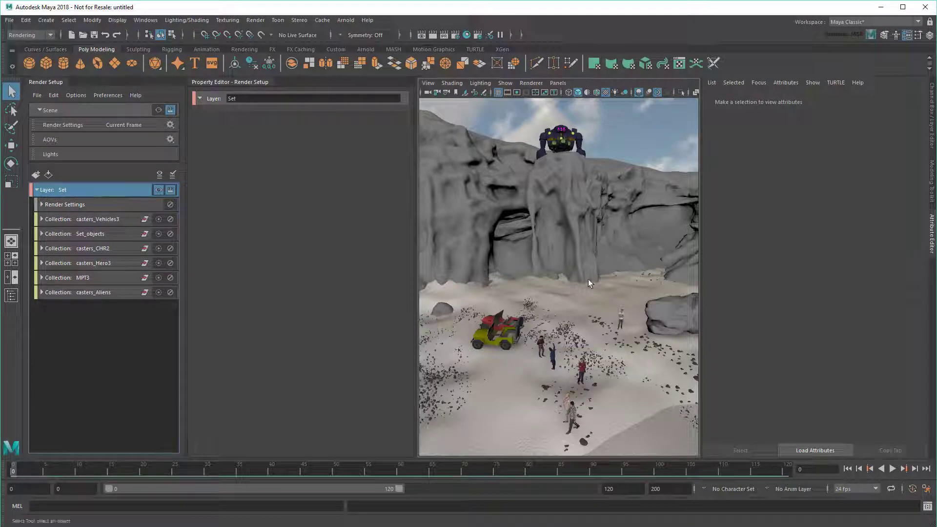
{"action": "left_click_drag", "start_coordinate": [561, 289], "coordinate": [583, 290], "text": "alt"}
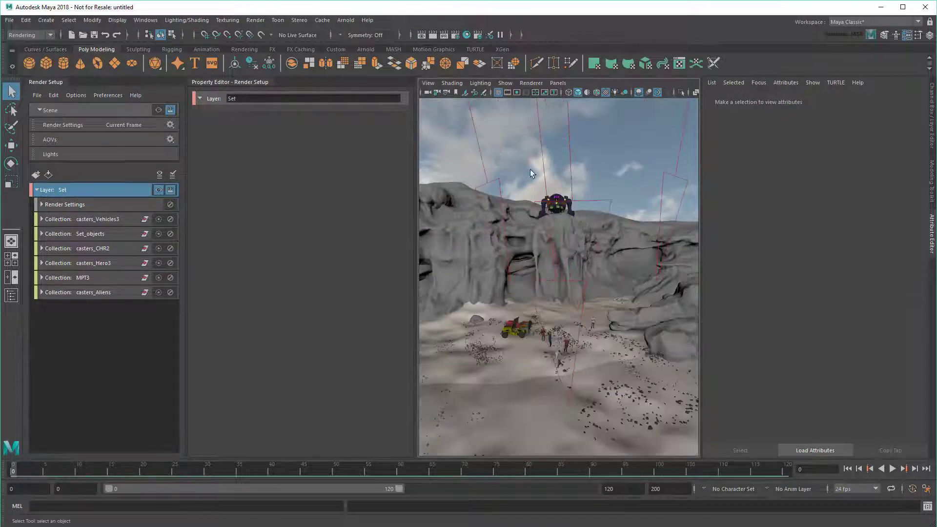
{"action": "left_click", "coordinate": [345, 19]}
{"action": "left_click", "coordinate": [368, 45]}
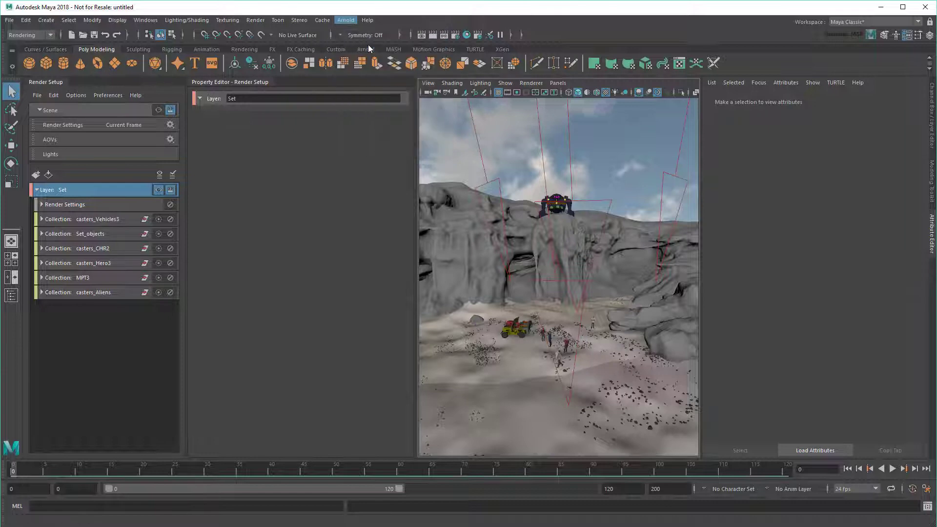
{"action": "left_click", "coordinate": [752, 140]}
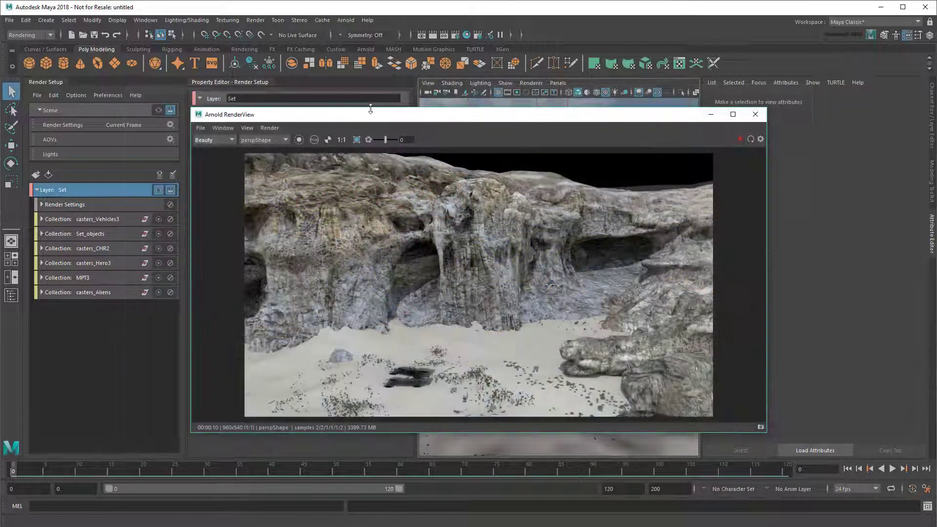
{"action": "left_click", "coordinate": [755, 115]}
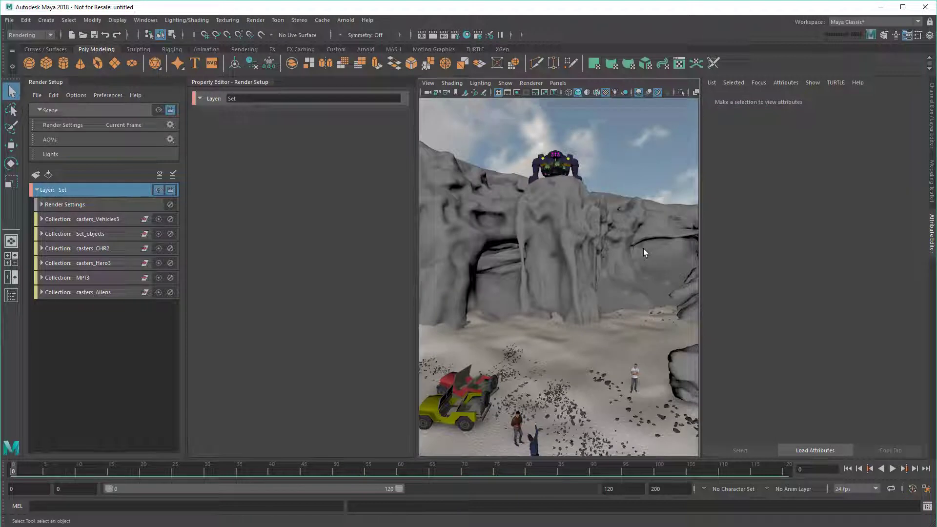